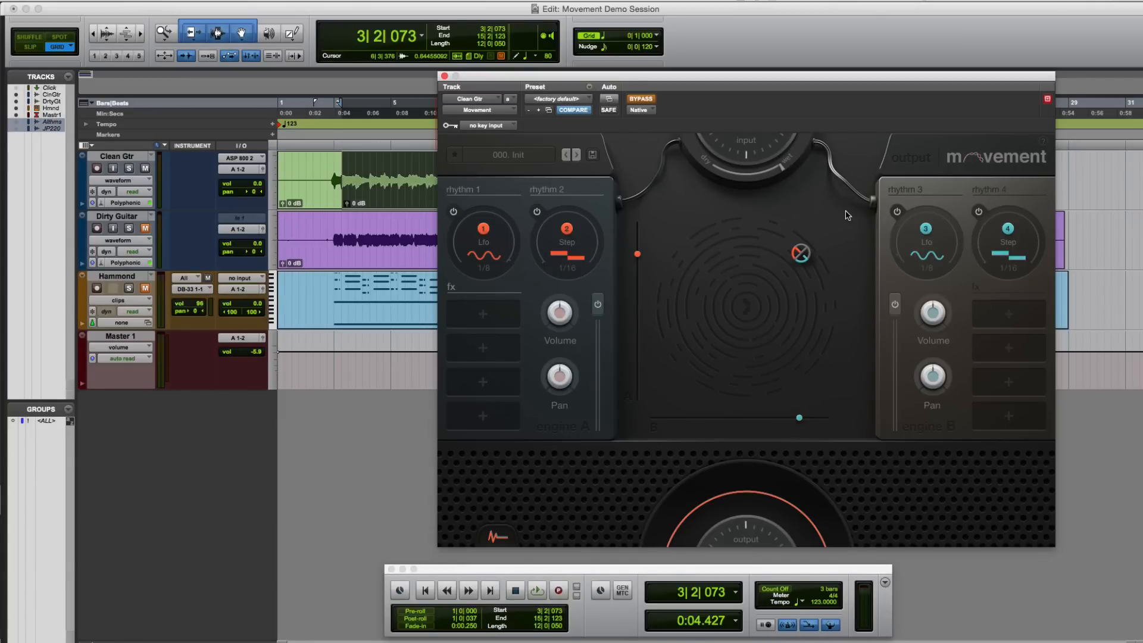
Play the session with the Movement plug-in bypassed on the Clean Gtr track, stop playback, and take the plug-in out of bypass
{"action": "left_click", "coordinate": [537, 590]}
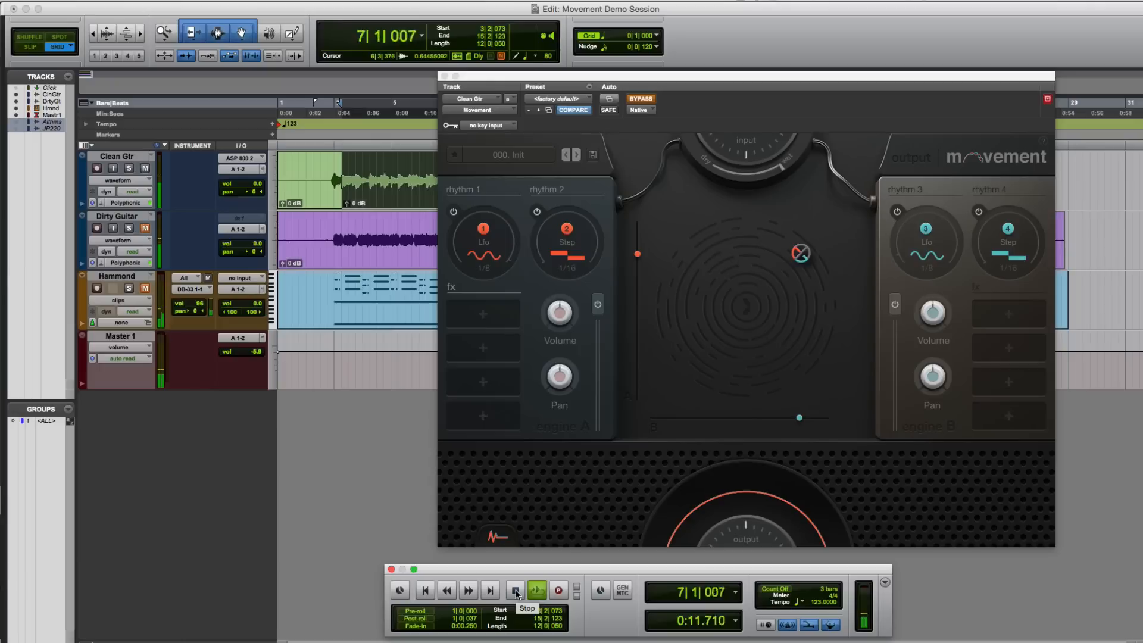
{"action": "left_click", "coordinate": [516, 591]}
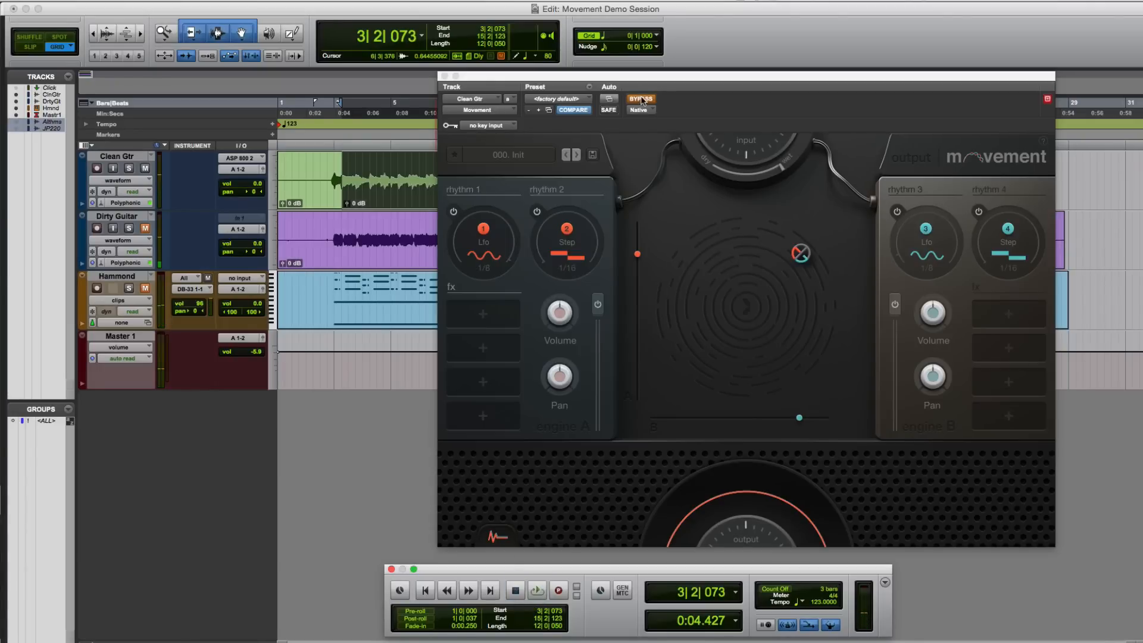
{"action": "left_click", "coordinate": [641, 100]}
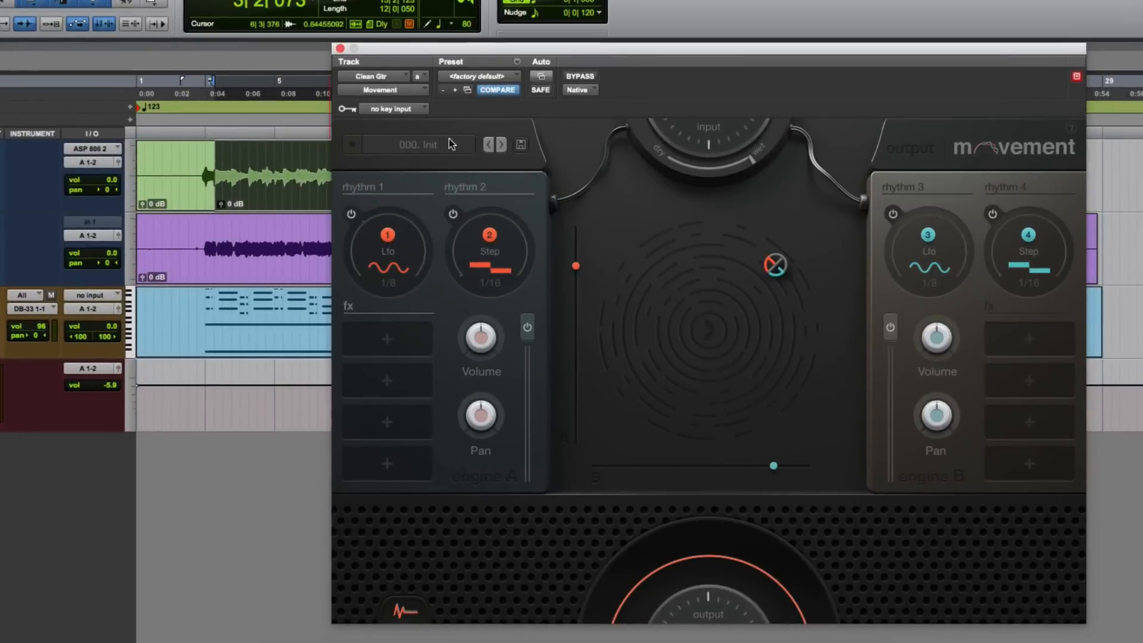
Open Movement's preset menu, try the rhythmic, evolving and pulses tags as combined filters, and clear them
{"action": "left_click", "coordinate": [450, 144]}
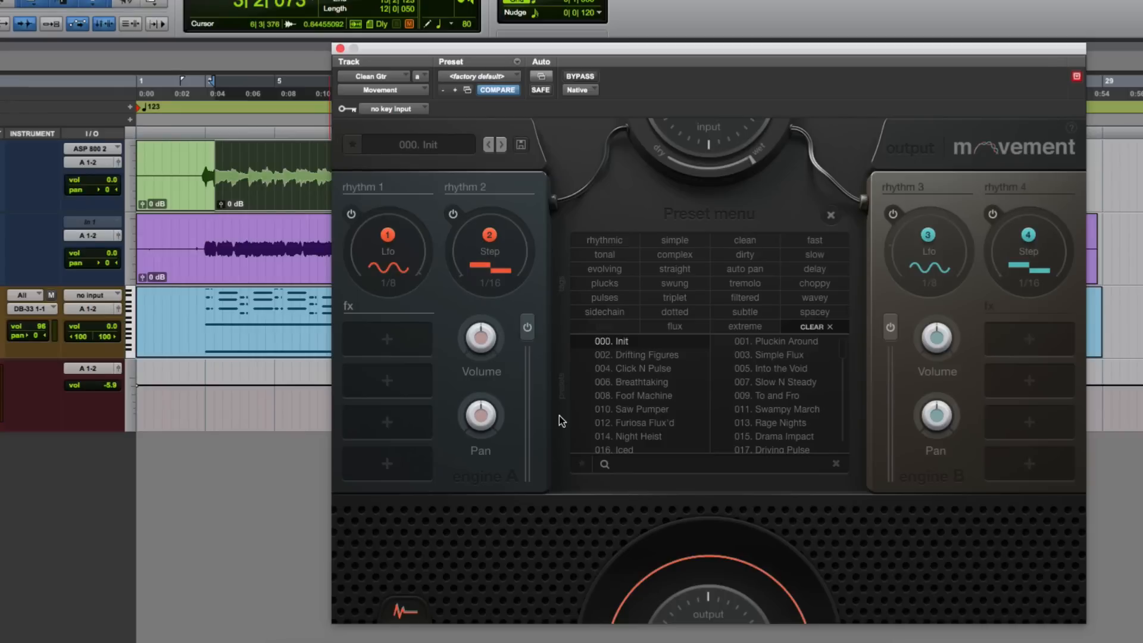
{"action": "left_click", "coordinate": [614, 241]}
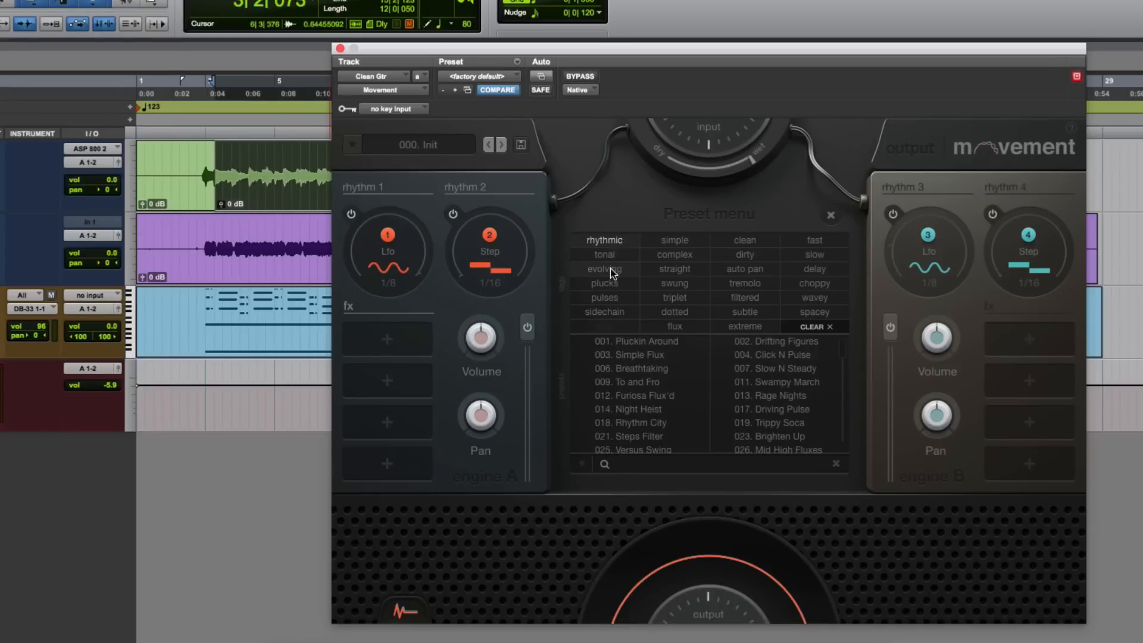
{"action": "left_click", "coordinate": [609, 268]}
{"action": "left_click", "coordinate": [607, 299]}
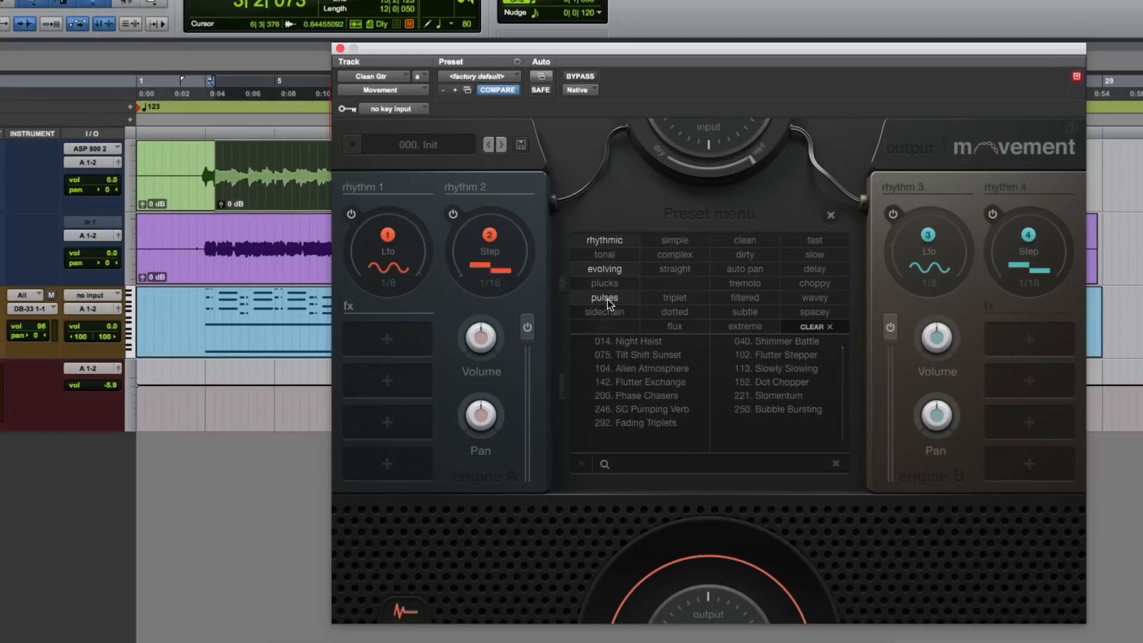
{"action": "left_click", "coordinate": [830, 327]}
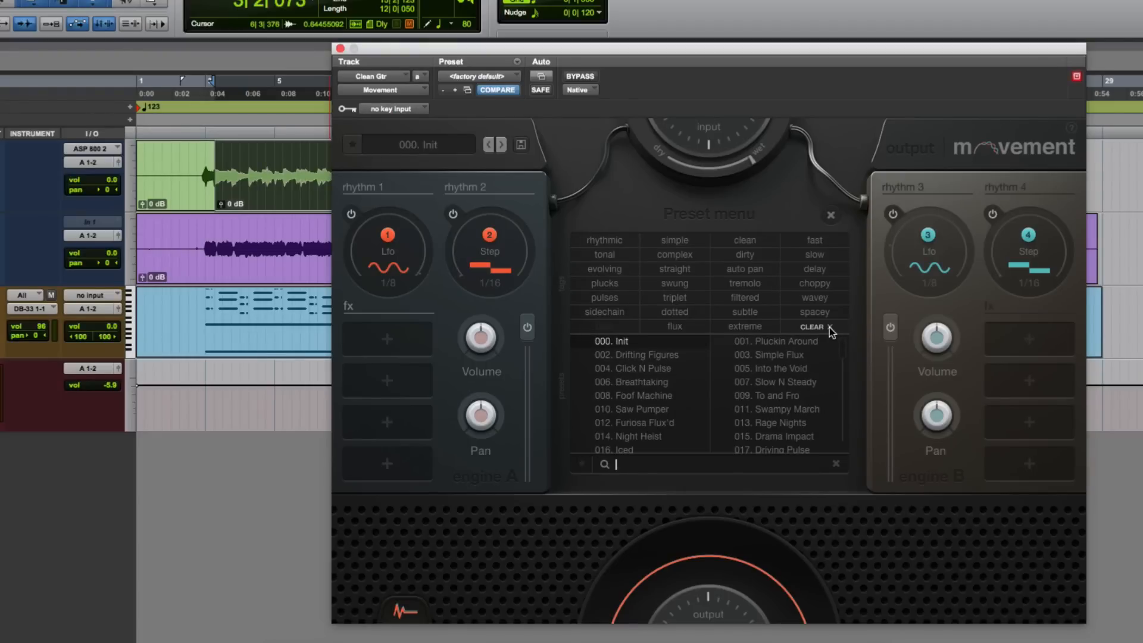
Filter the presets by the rhythmic tag, load 001. Pluckin Around, and start playback
{"action": "left_click", "coordinate": [618, 243]}
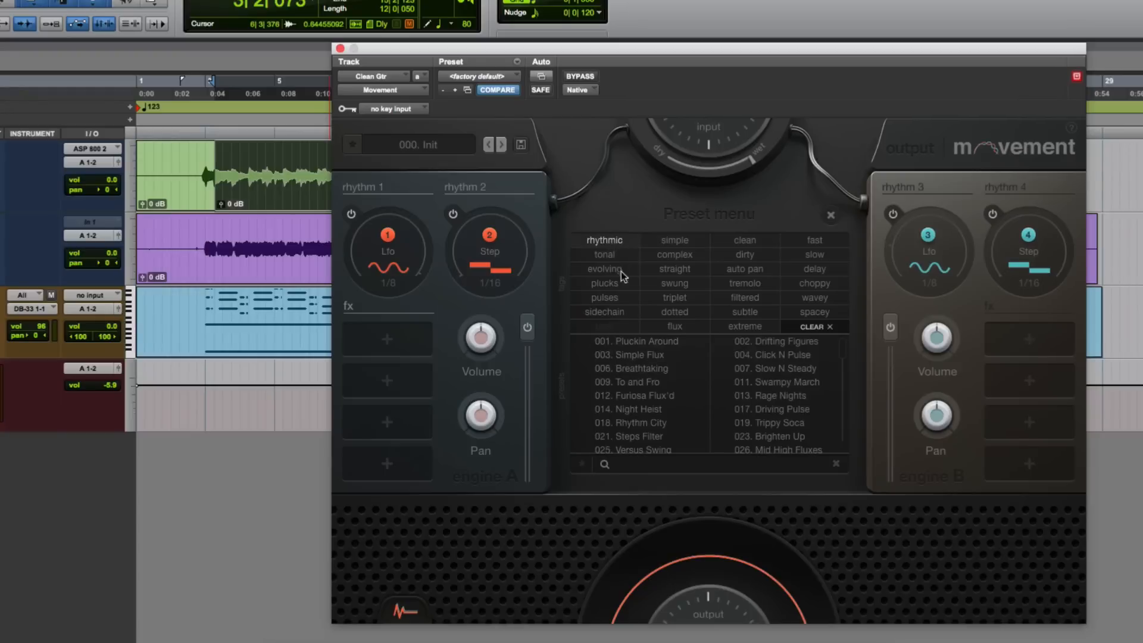
{"action": "left_click", "coordinate": [644, 342]}
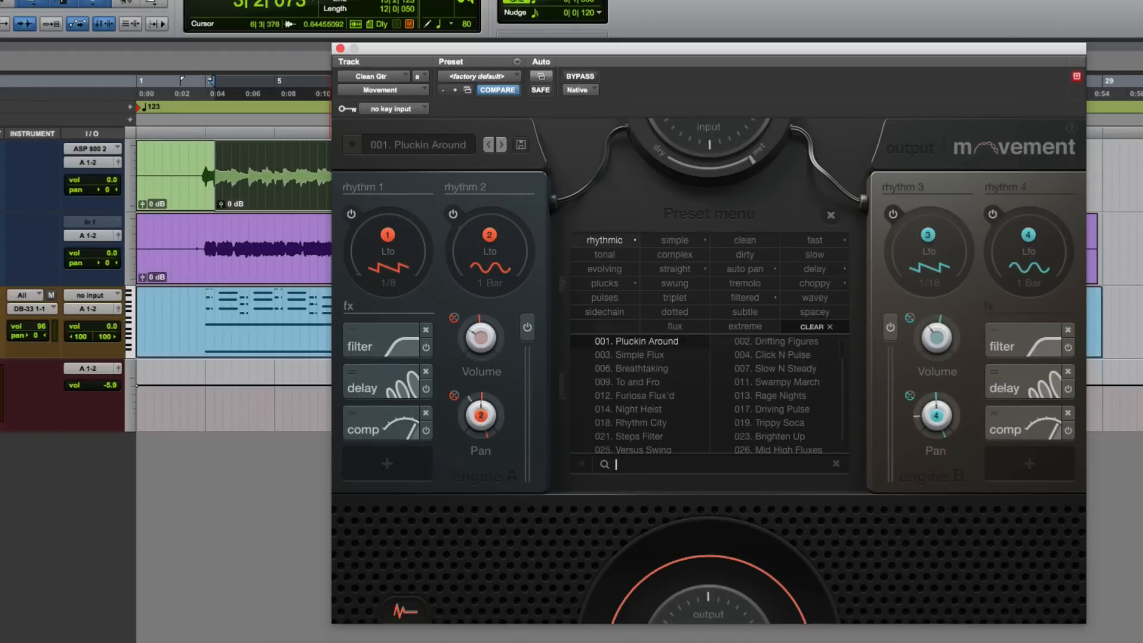
{"action": "key", "text": "space"}
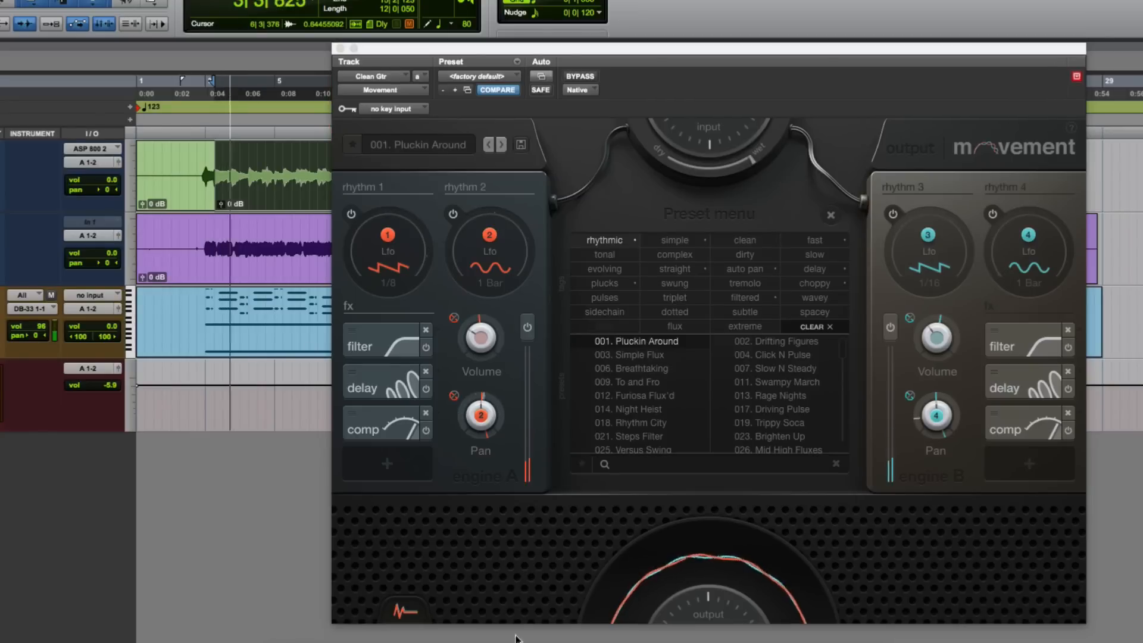
Audition the rhythmic presets 003. Simple Flux, 009. To and Fro, 014. Night Heist and 018. Rhythm City during playback
{"action": "left_click", "coordinate": [657, 355]}
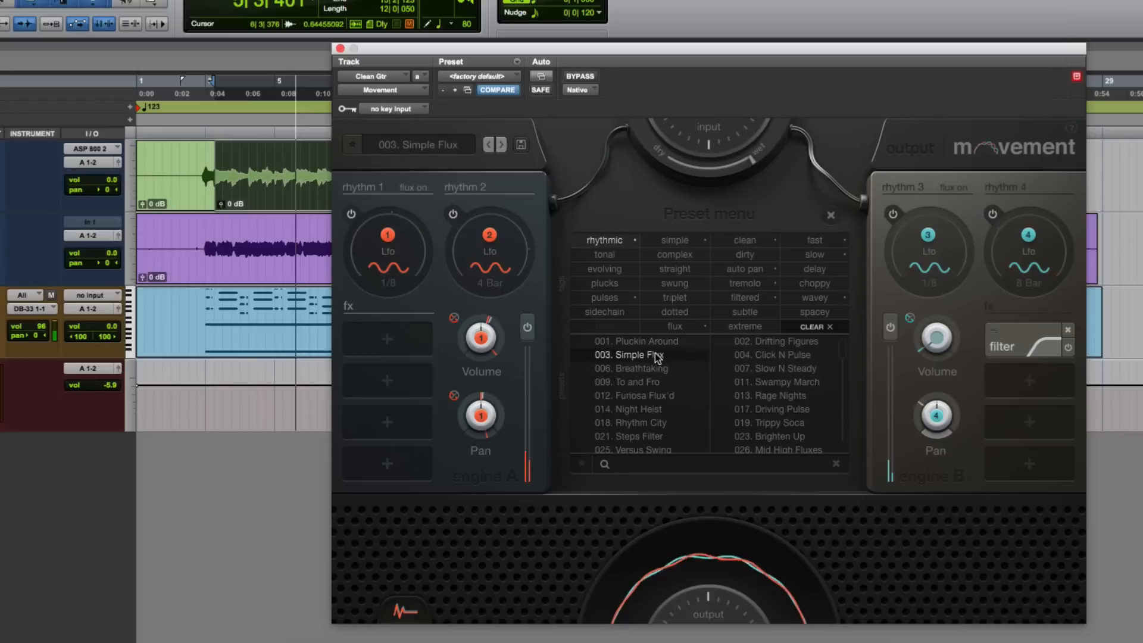
{"action": "left_click", "coordinate": [652, 384]}
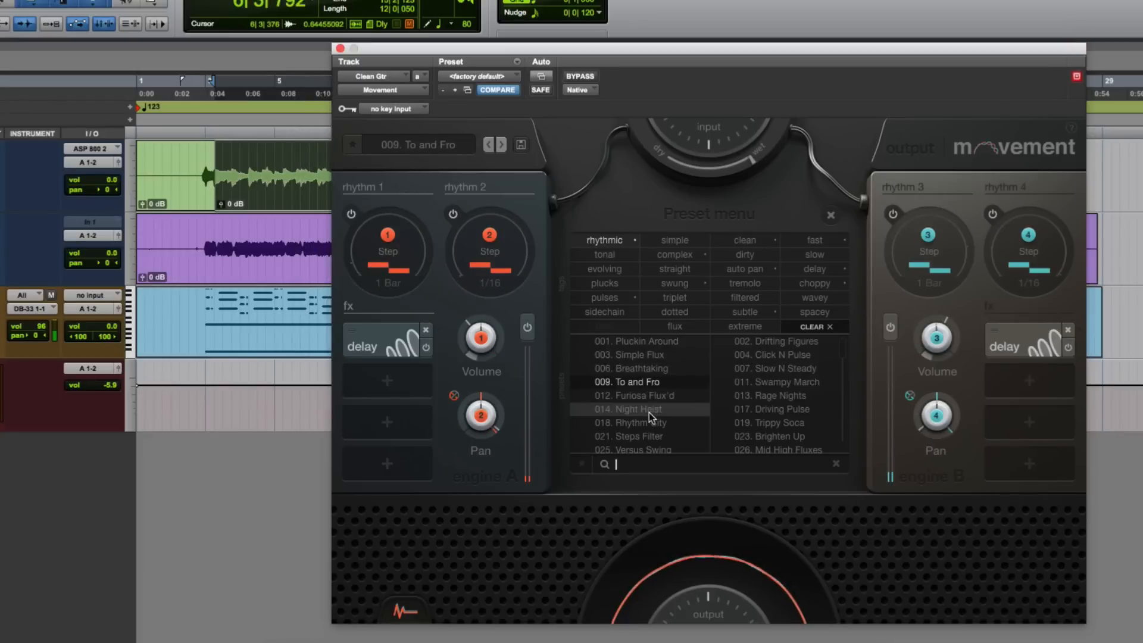
{"action": "left_click", "coordinate": [648, 410]}
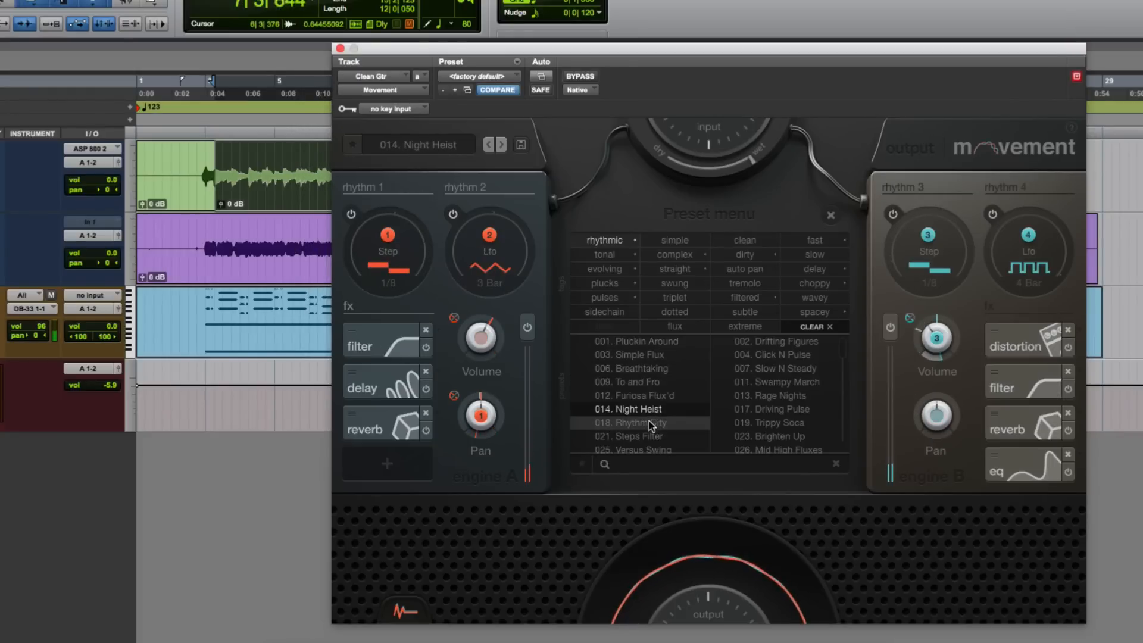
{"action": "left_click", "coordinate": [648, 423]}
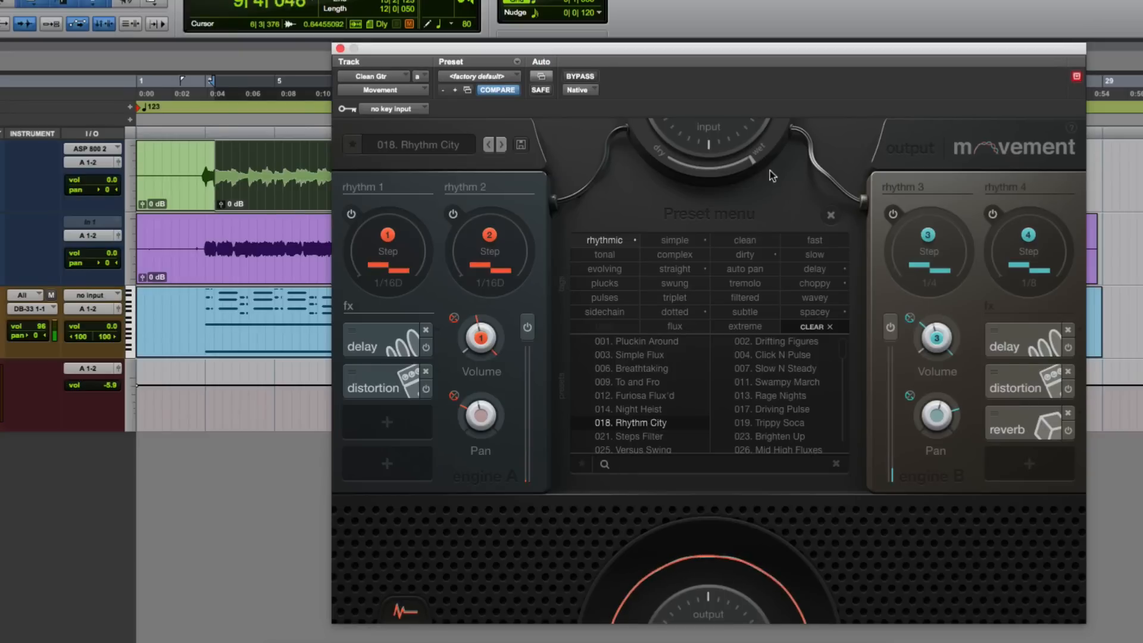
{"action": "mouse_move", "coordinate": [753, 160]}
{"action": "left_mouse_down"}
{"action": "mouse_move", "coordinate": [660, 173]}
{"action": "mouse_move", "coordinate": [613, 155]}
{"action": "mouse_move", "coordinate": [713, 176]}
{"action": "mouse_move", "coordinate": [756, 156]}
{"action": "left_mouse_up"}
{"action": "key", "text": "space"}
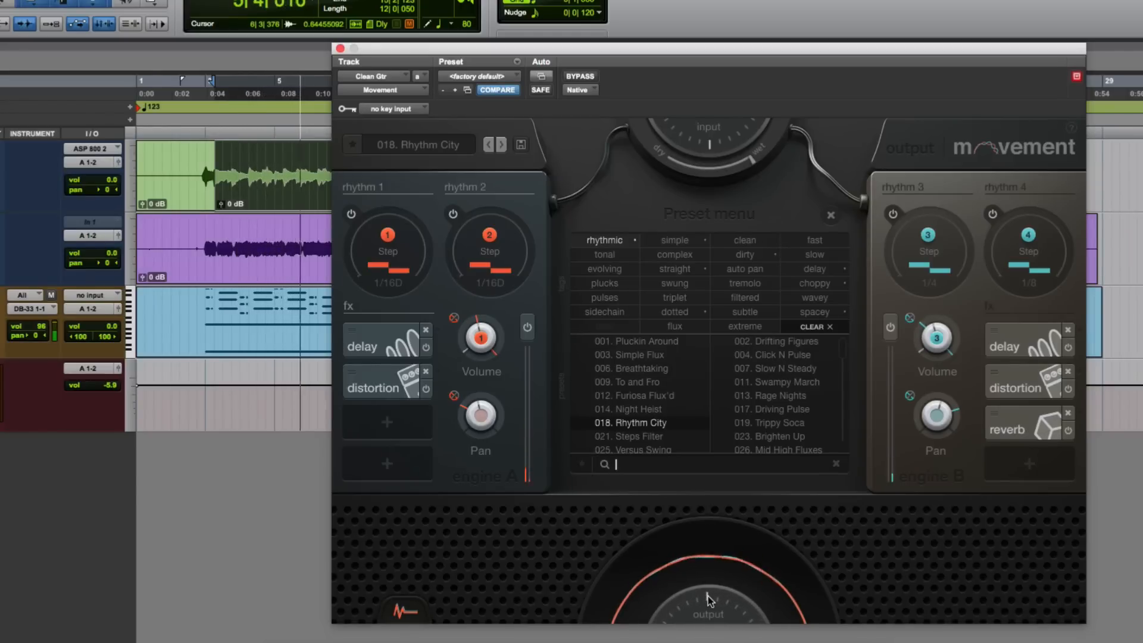
Audition the presets 017. Driving Pulse, 019. Trippy Soca, 036. Vertigo, 042. Space Age and 049. Entranced during playback
{"action": "left_click", "coordinate": [766, 409]}
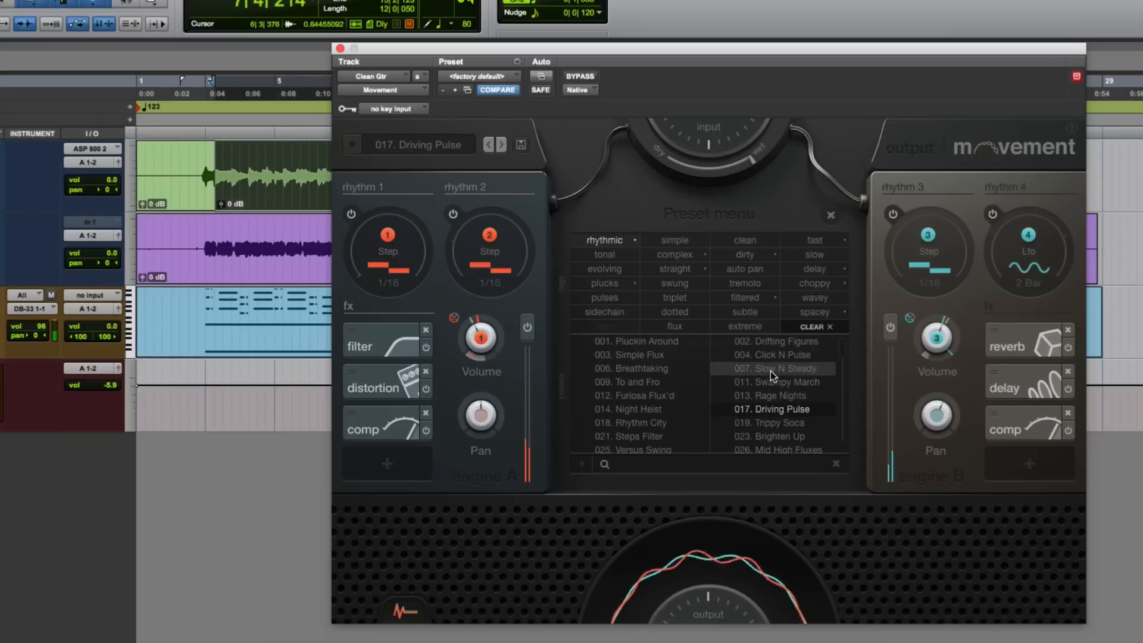
{"action": "left_click", "coordinate": [768, 422]}
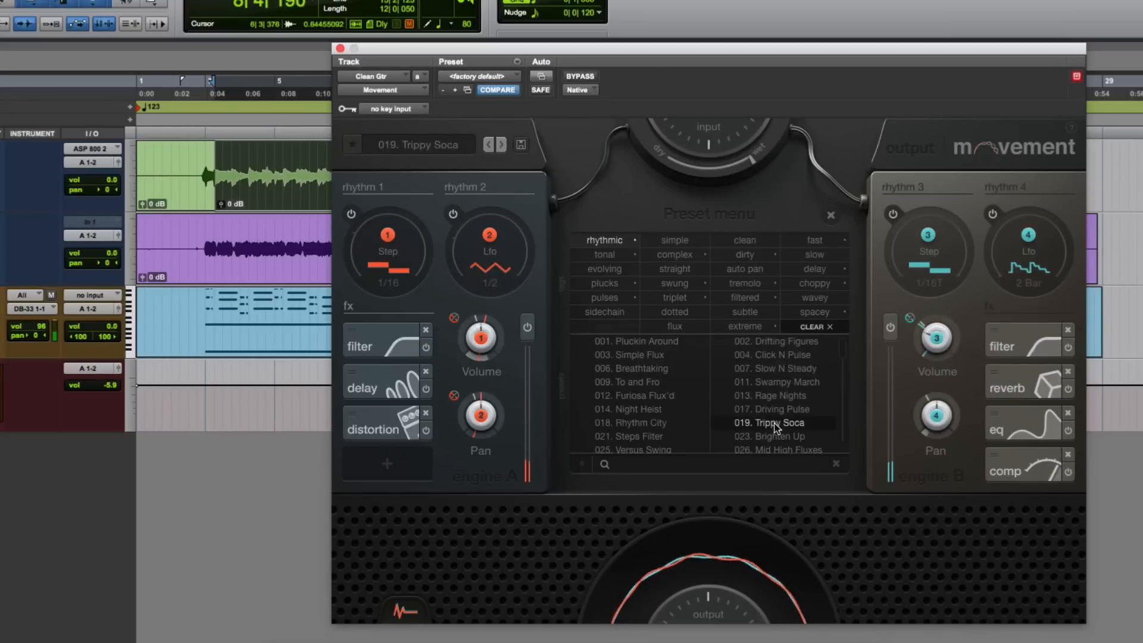
{"action": "scroll", "coordinate": [842, 348], "scroll_direction": "down", "scroll_amount": 3}
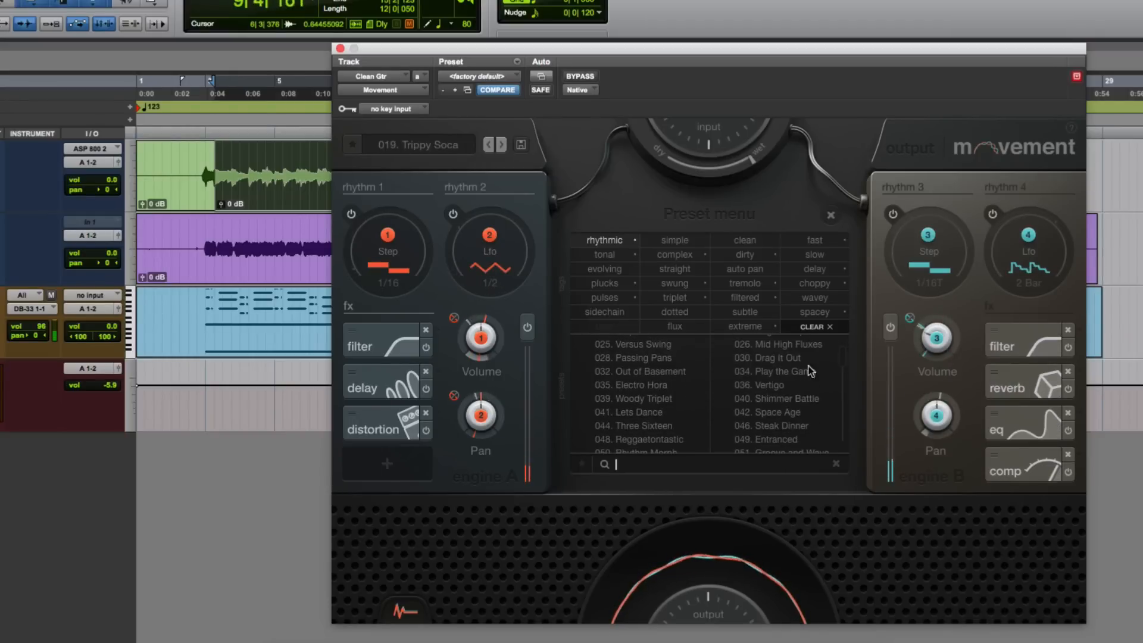
{"action": "left_click", "coordinate": [775, 384]}
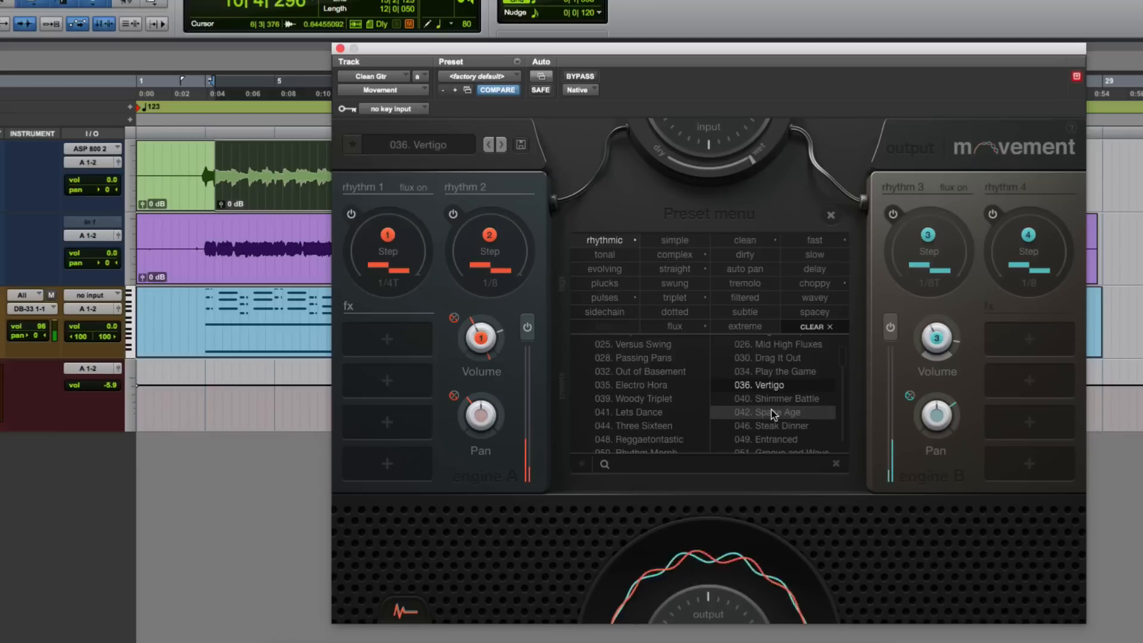
{"action": "left_click", "coordinate": [770, 411]}
{"action": "left_click", "coordinate": [773, 434]}
Compare the presets 073. Trippy Trem and 077. SawDown Filter, and load 074. Dotted Morph
{"action": "scroll", "coordinate": [841, 363], "scroll_direction": "down", "scroll_amount": 4}
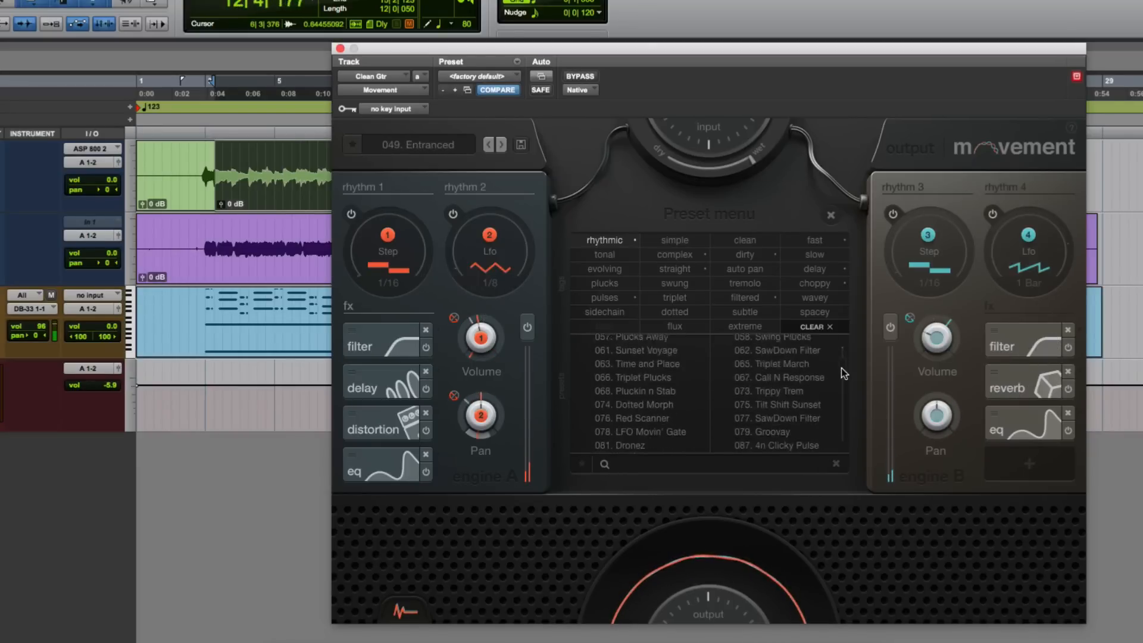
{"action": "left_click", "coordinate": [784, 380]}
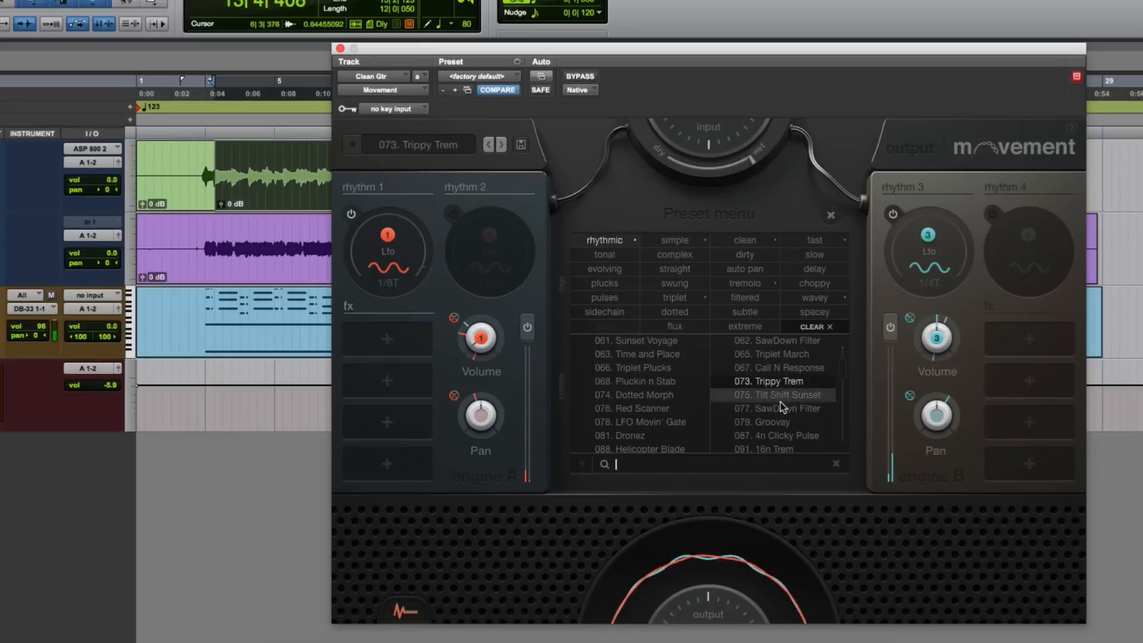
{"action": "left_click", "coordinate": [780, 407]}
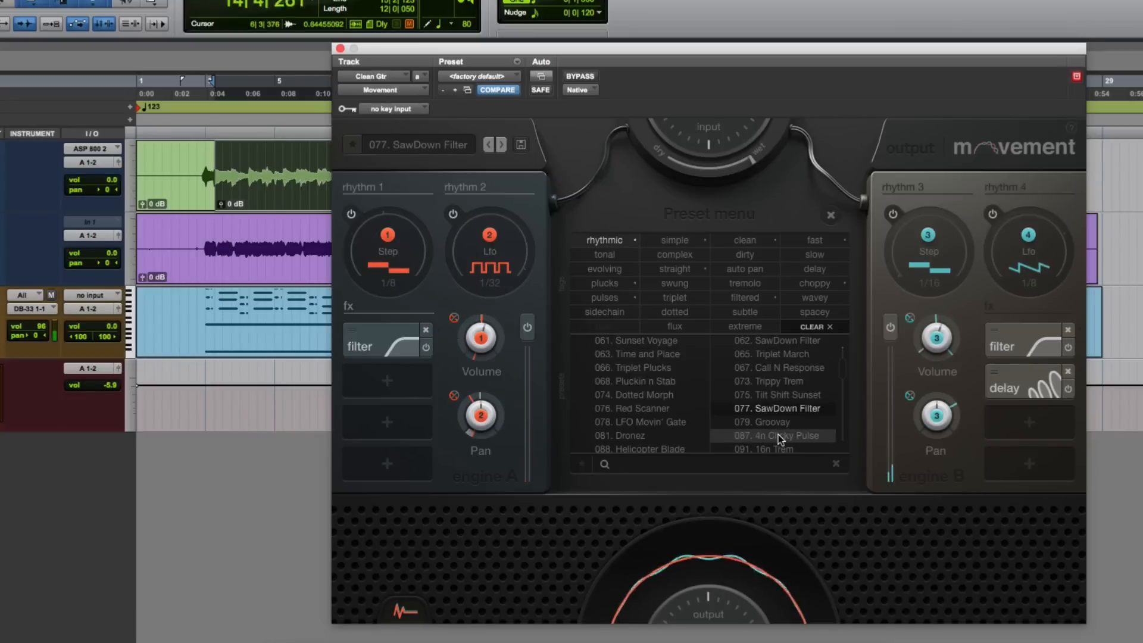
{"action": "left_click", "coordinate": [781, 382]}
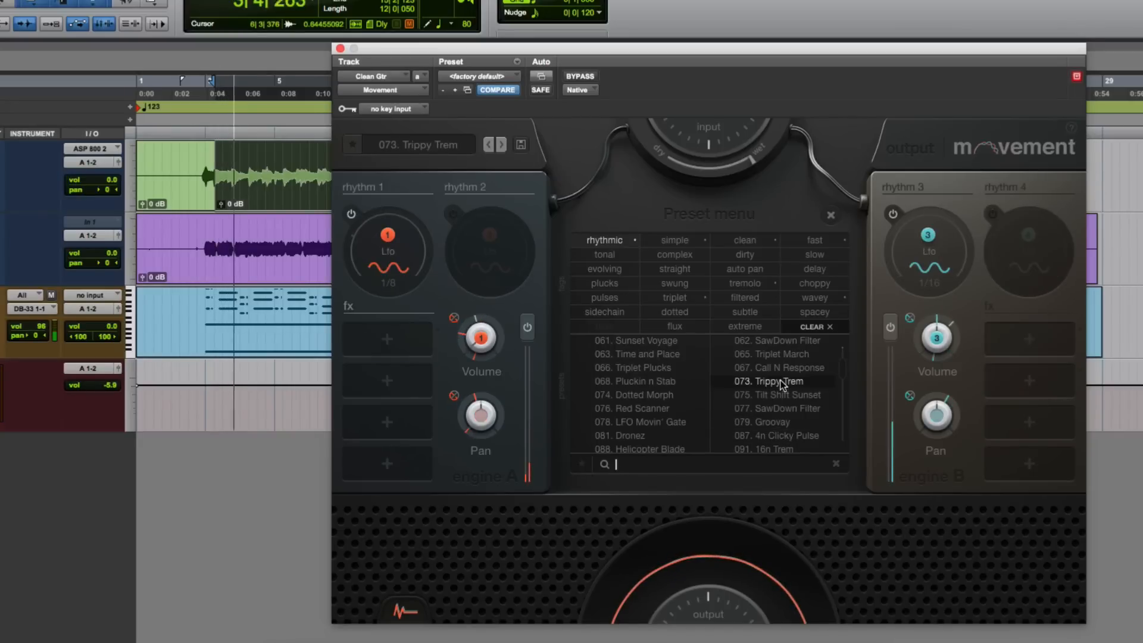
{"action": "left_click", "coordinate": [629, 394]}
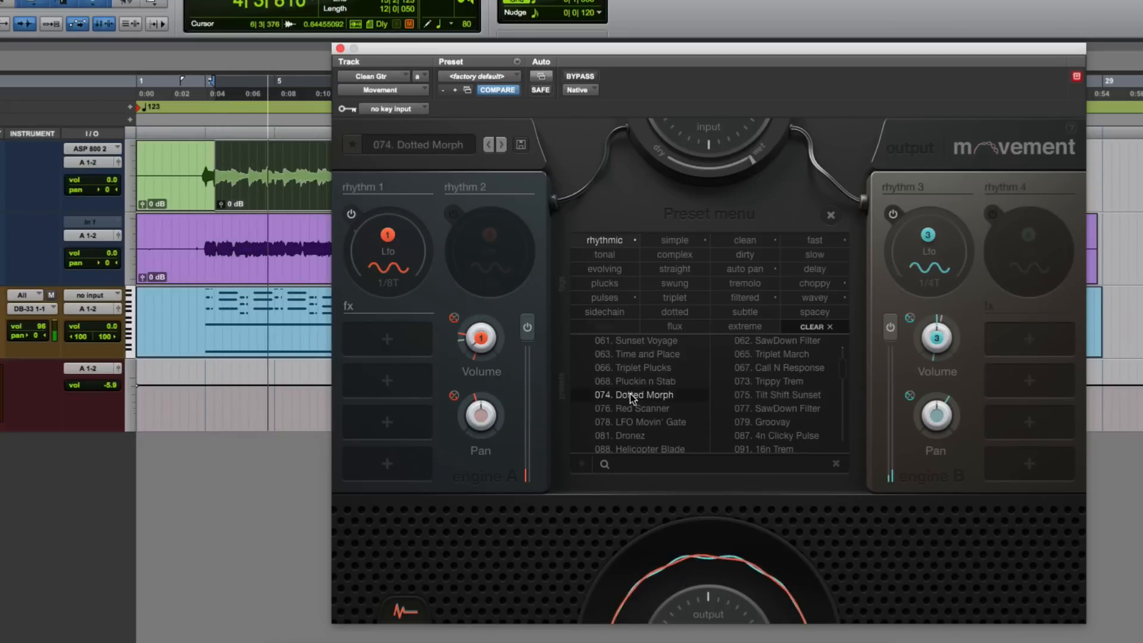
Close the preset menu and audition the loaded preset with the XY pad control moved to about the pad's centre
{"action": "left_click_drag", "start_coordinate": [841, 367], "coordinate": [842, 373]}
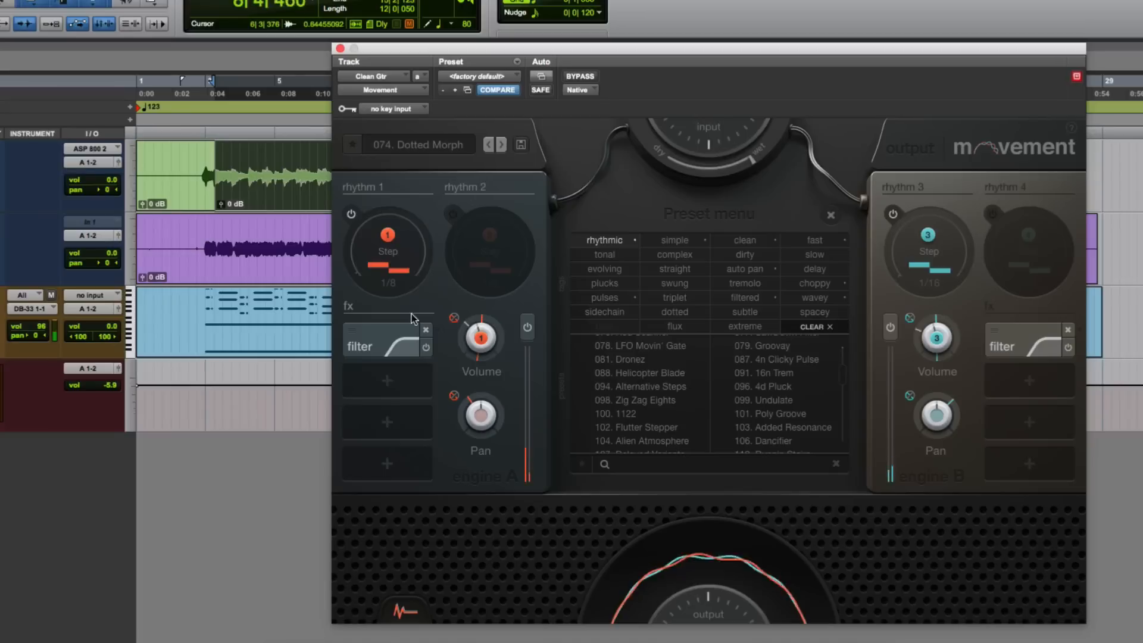
{"action": "left_click", "coordinate": [437, 641]}
{"action": "key", "text": "space"}
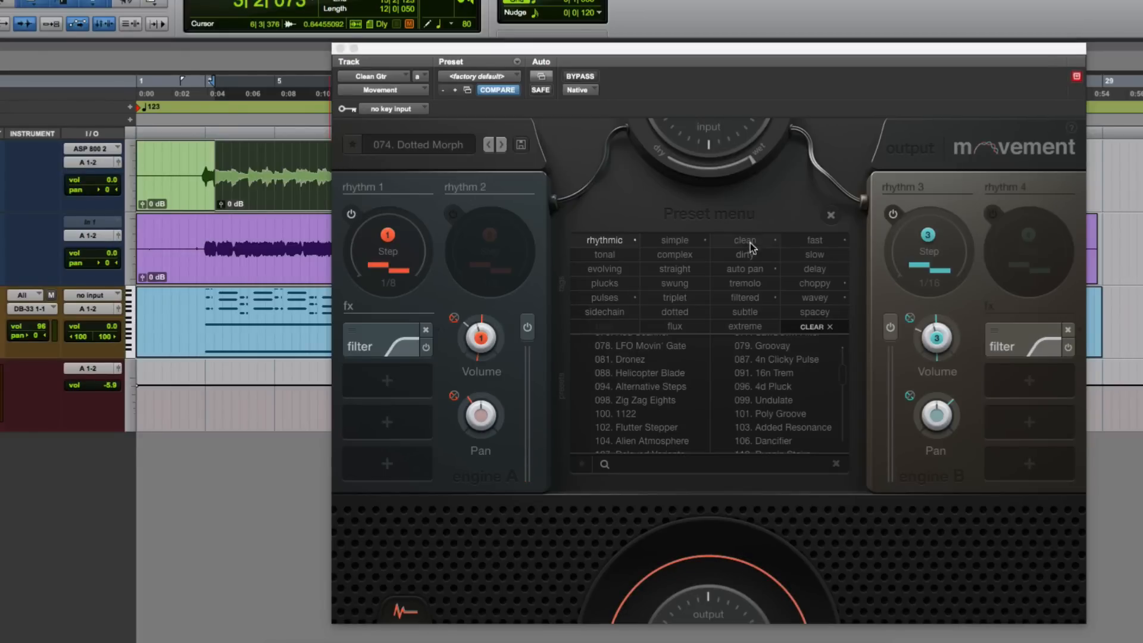
{"action": "left_click", "coordinate": [831, 217]}
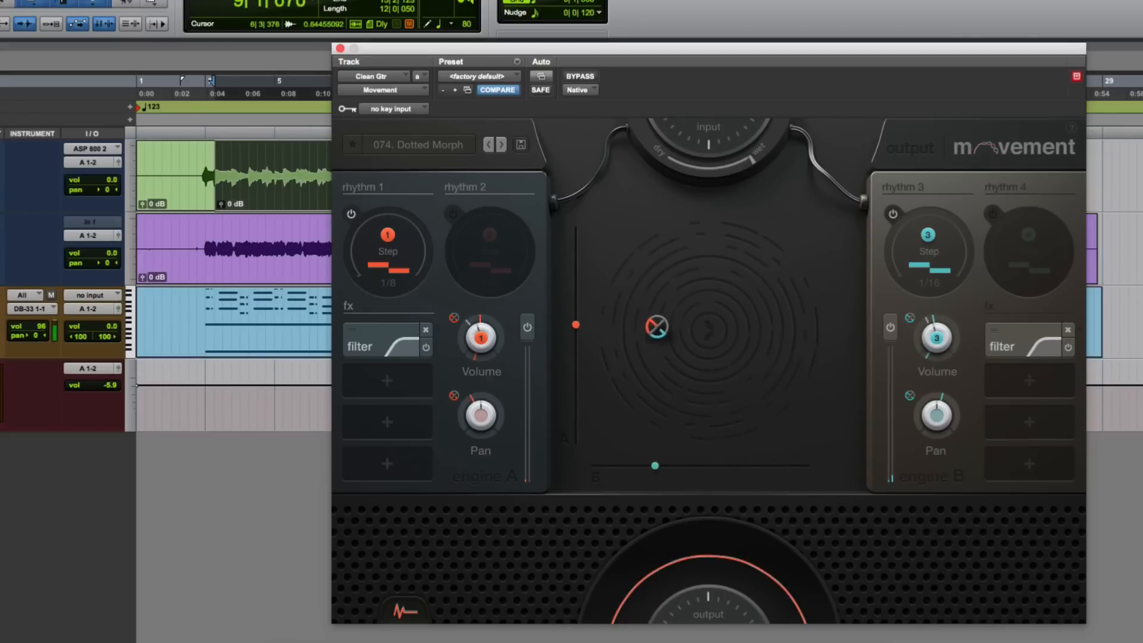
{"action": "key", "text": "space"}
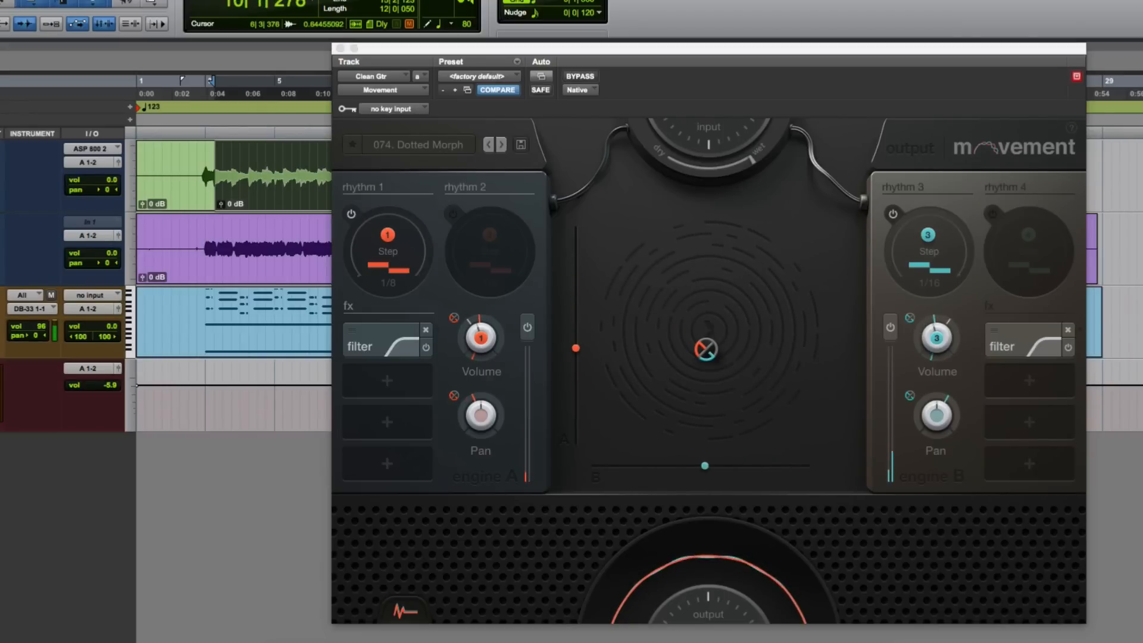
Examine the Y slider range settings of engine A's Volume knob and close them
{"action": "left_click", "coordinate": [453, 319]}
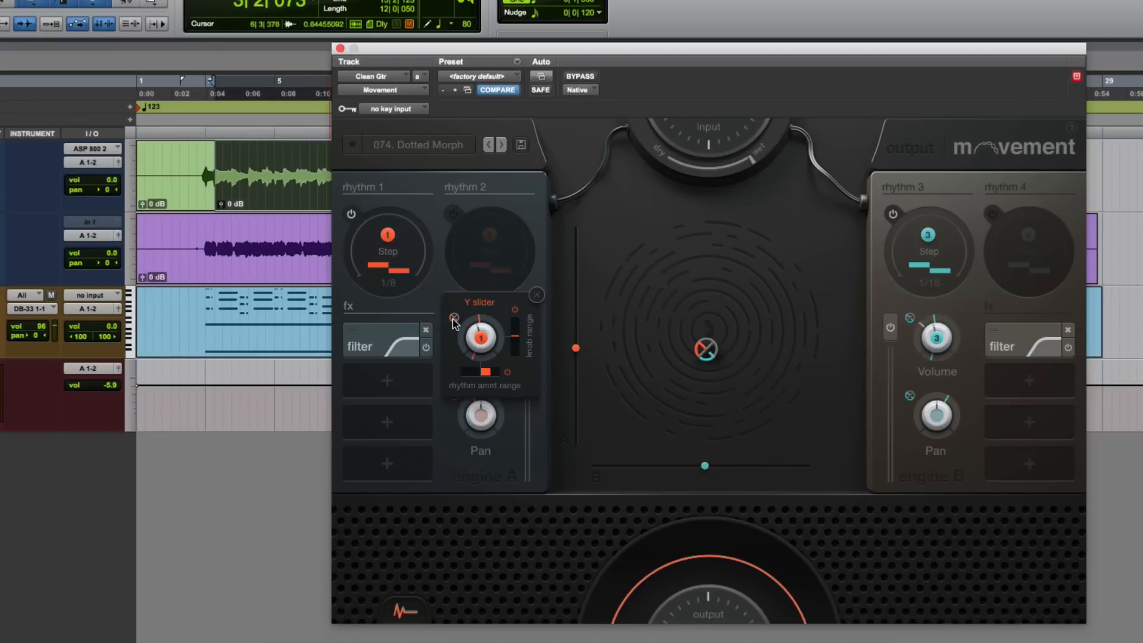
{"action": "left_click", "coordinate": [536, 295]}
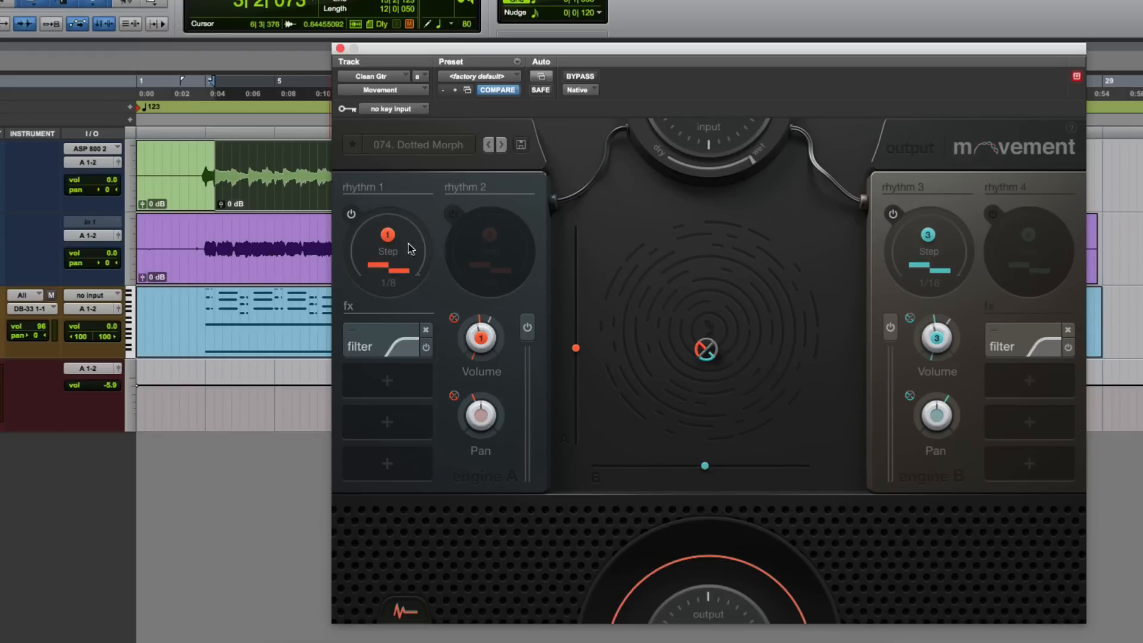
Open the rhythm 1 editor, look through its Lfo and Sidechain modes, and return to Step mode
{"action": "left_click", "coordinate": [390, 256]}
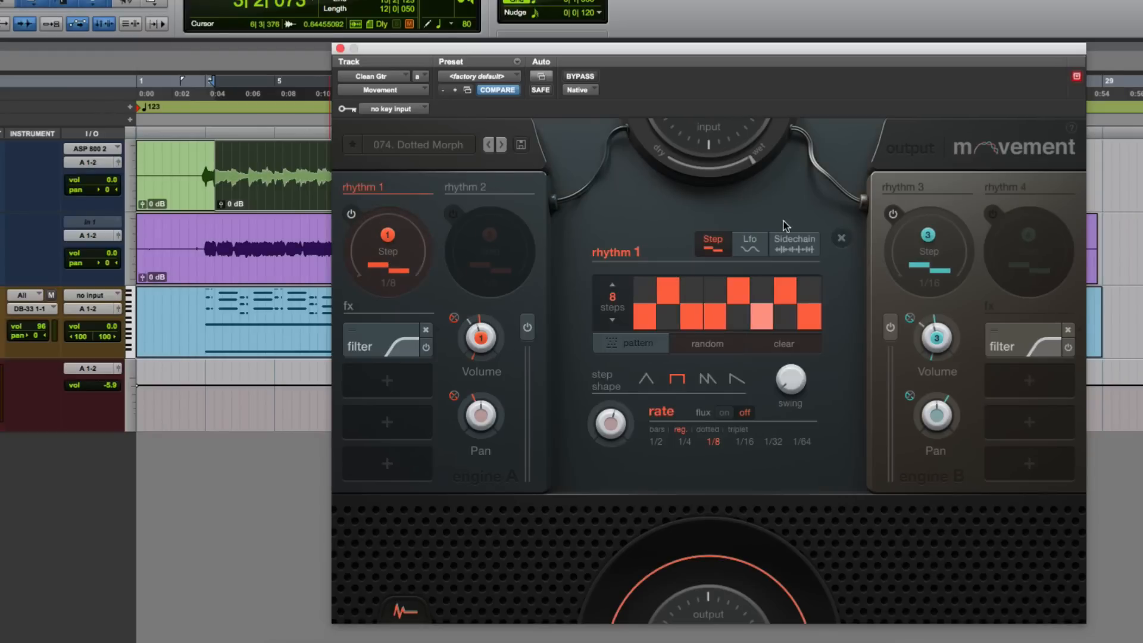
{"action": "left_click", "coordinate": [754, 248]}
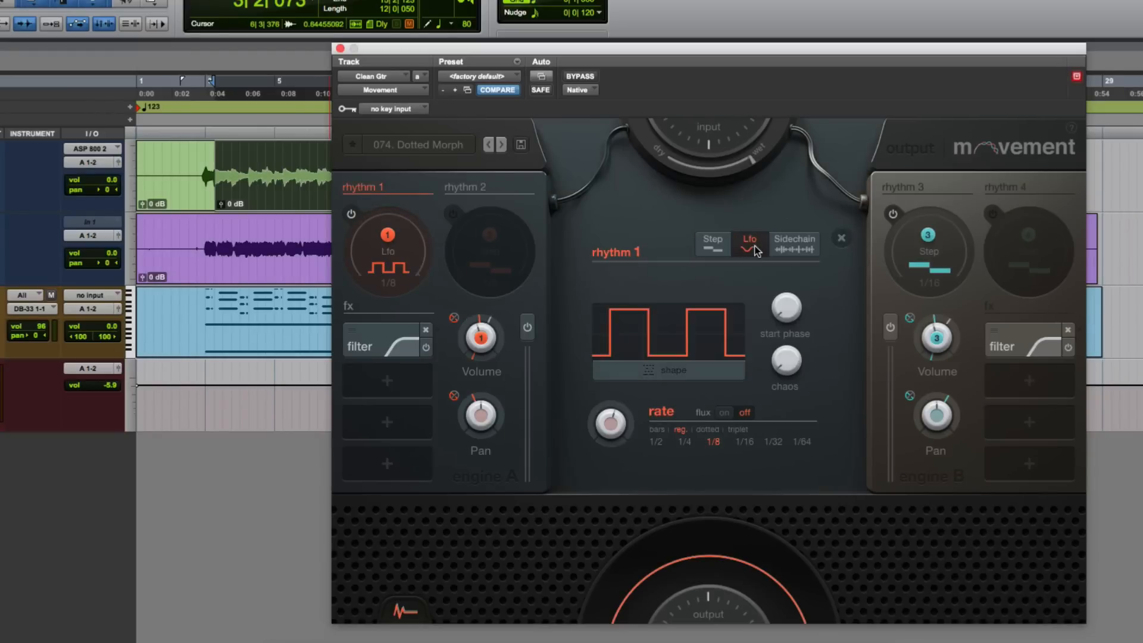
{"action": "left_click", "coordinate": [790, 242]}
{"action": "left_click", "coordinate": [711, 243]}
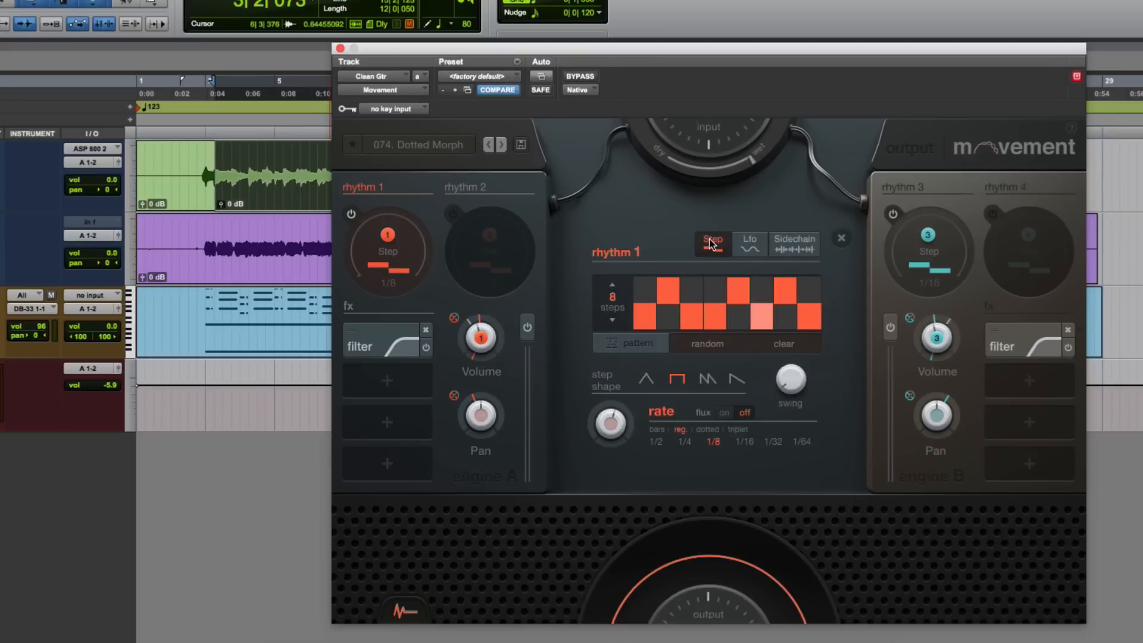
Randomize rhythm 1's step pattern, and look at the available simple step patterns without applying one
{"action": "left_click", "coordinate": [701, 347]}
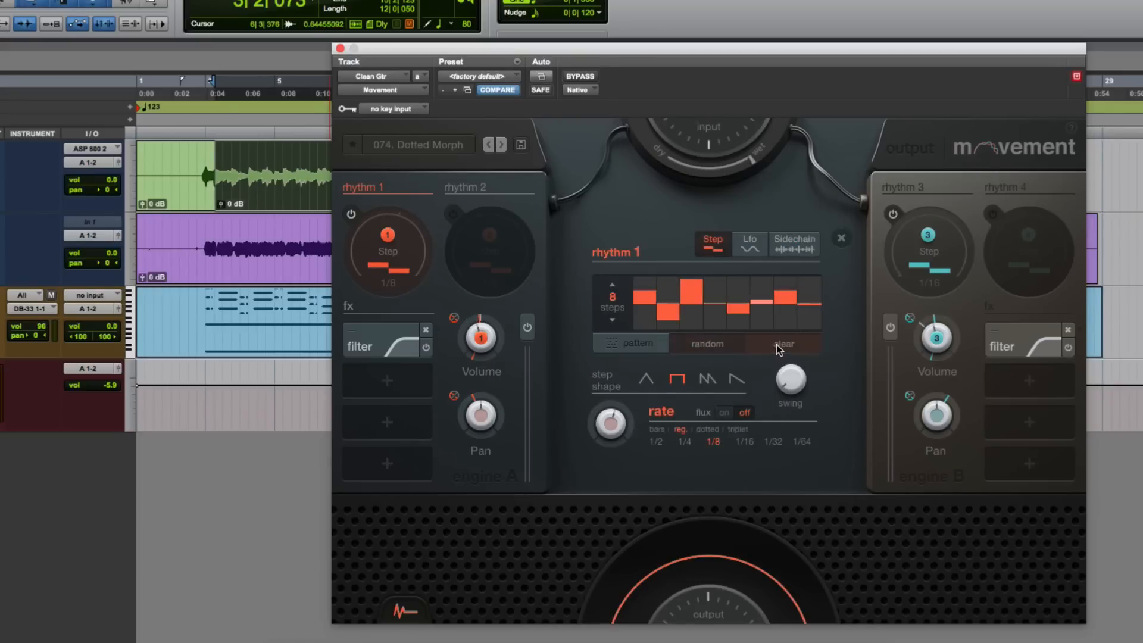
{"action": "left_click", "coordinate": [622, 343]}
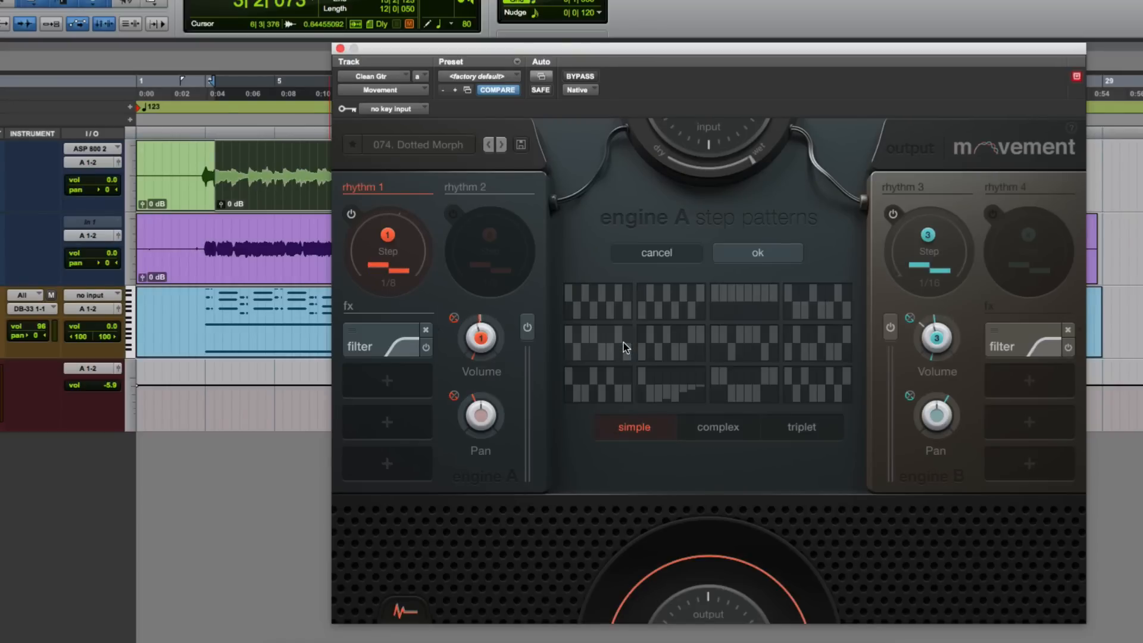
{"action": "left_click", "coordinate": [668, 255]}
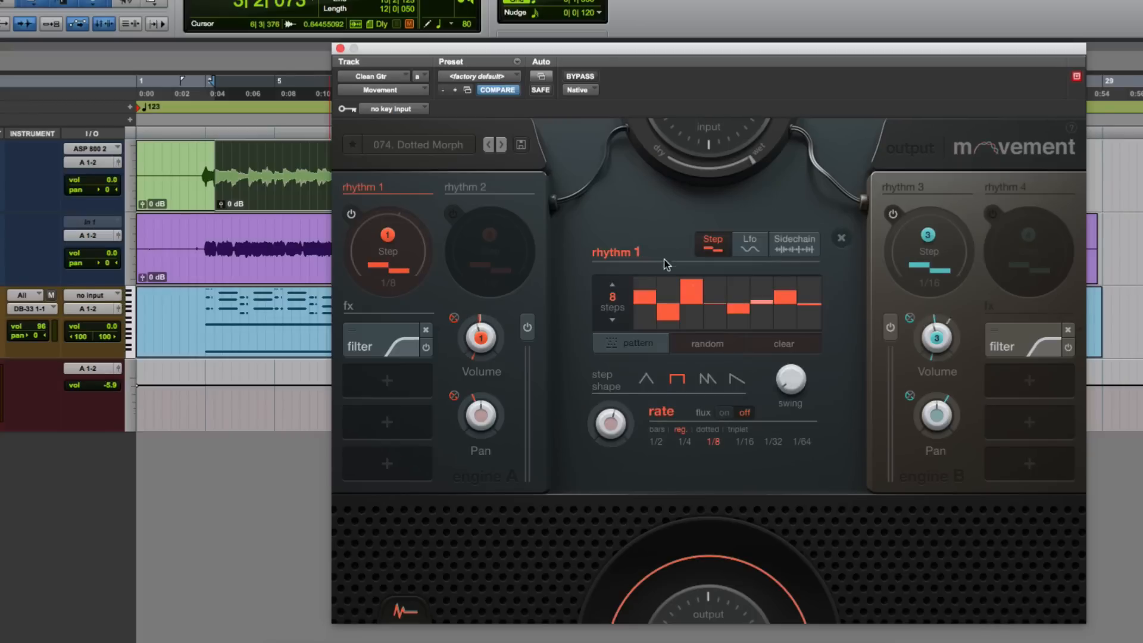
Switch rhythm 1 to Lfo mode and look at the available lfo shapes without choosing a different one
{"action": "left_click", "coordinate": [748, 244]}
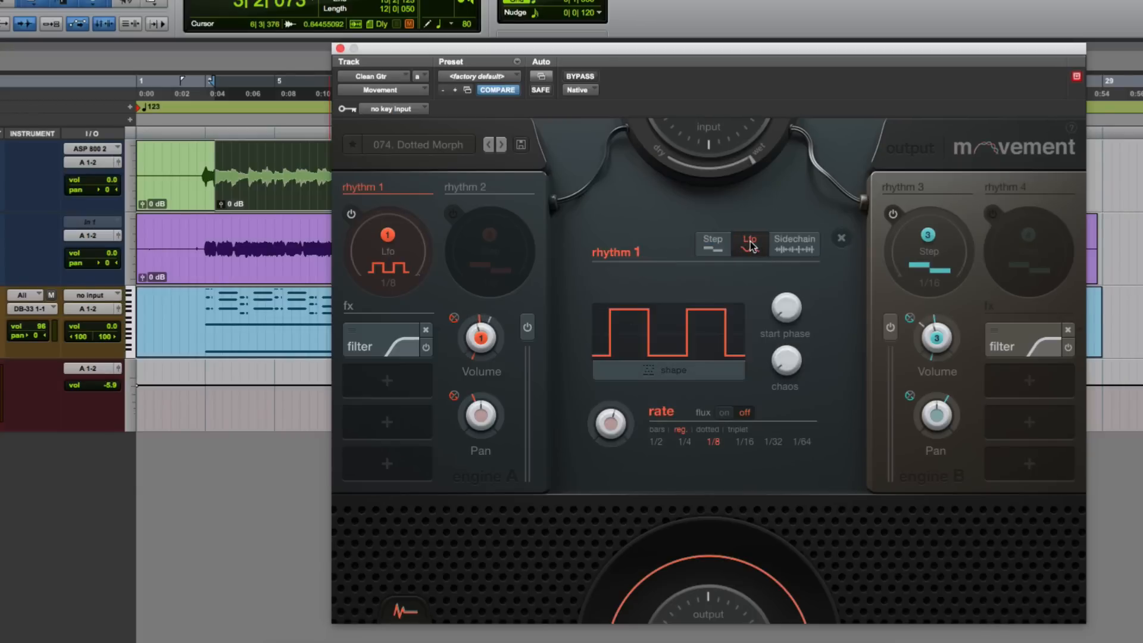
{"action": "left_click", "coordinate": [690, 372]}
{"action": "left_click", "coordinate": [662, 263]}
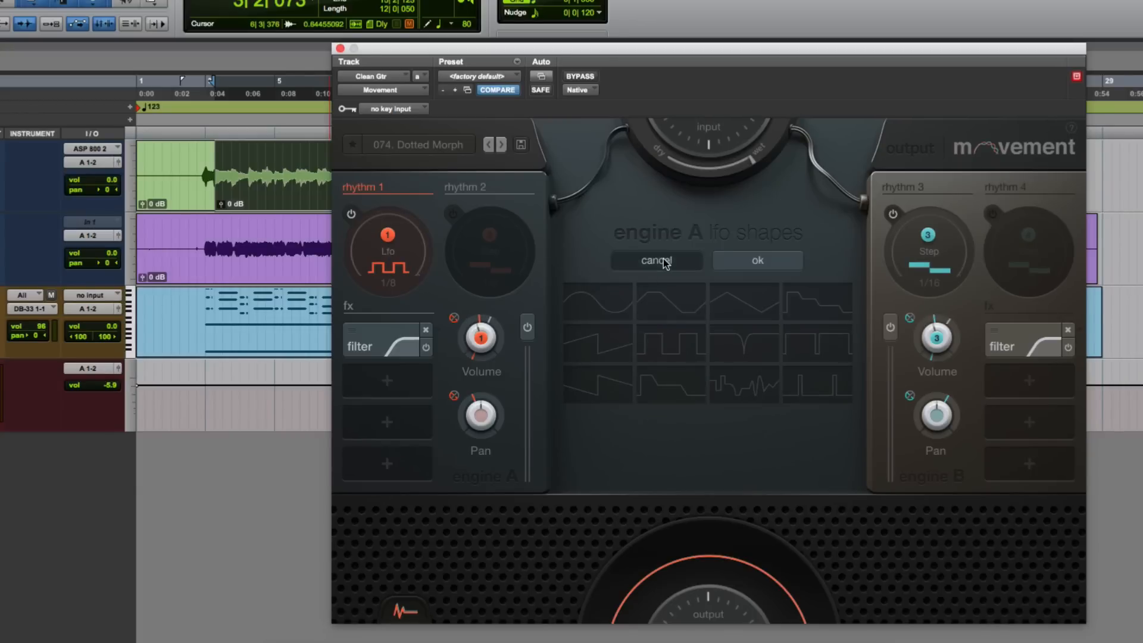
Look at rhythm 1's Sidechain mode, and return to Lfo mode with flux switched off
{"action": "left_click", "coordinate": [793, 238]}
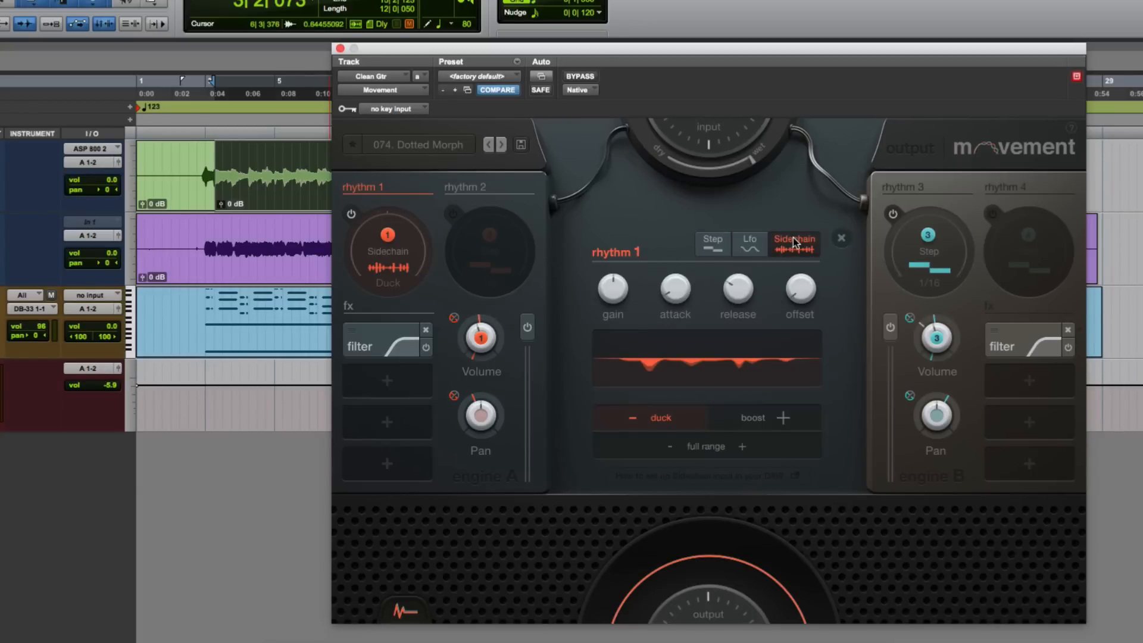
{"action": "left_click", "coordinate": [751, 245]}
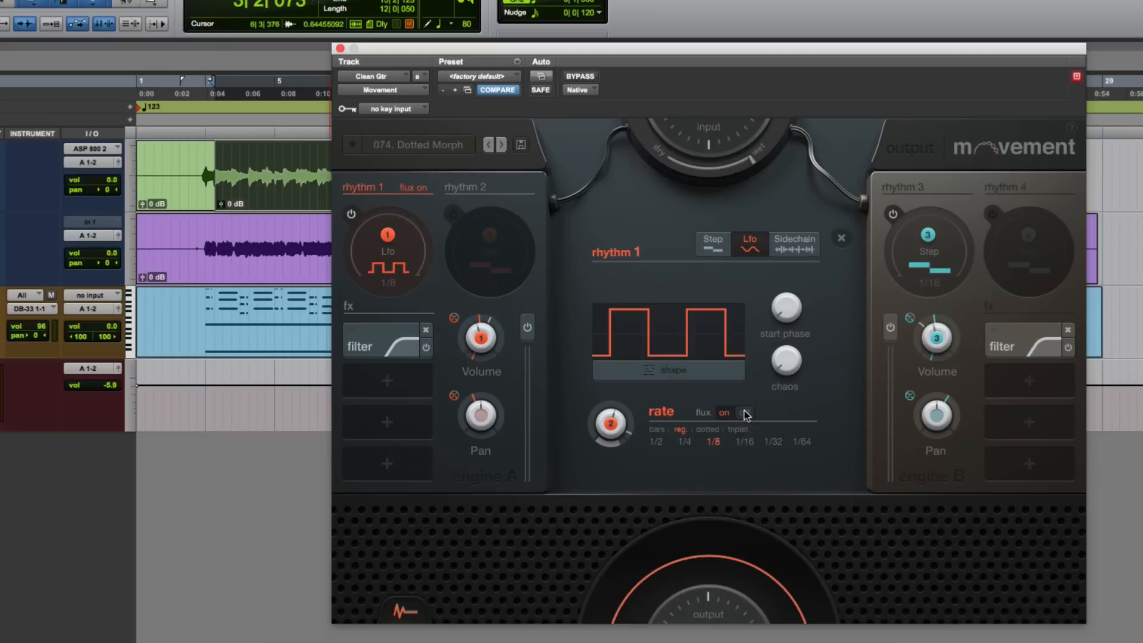
{"action": "left_click", "coordinate": [744, 412]}
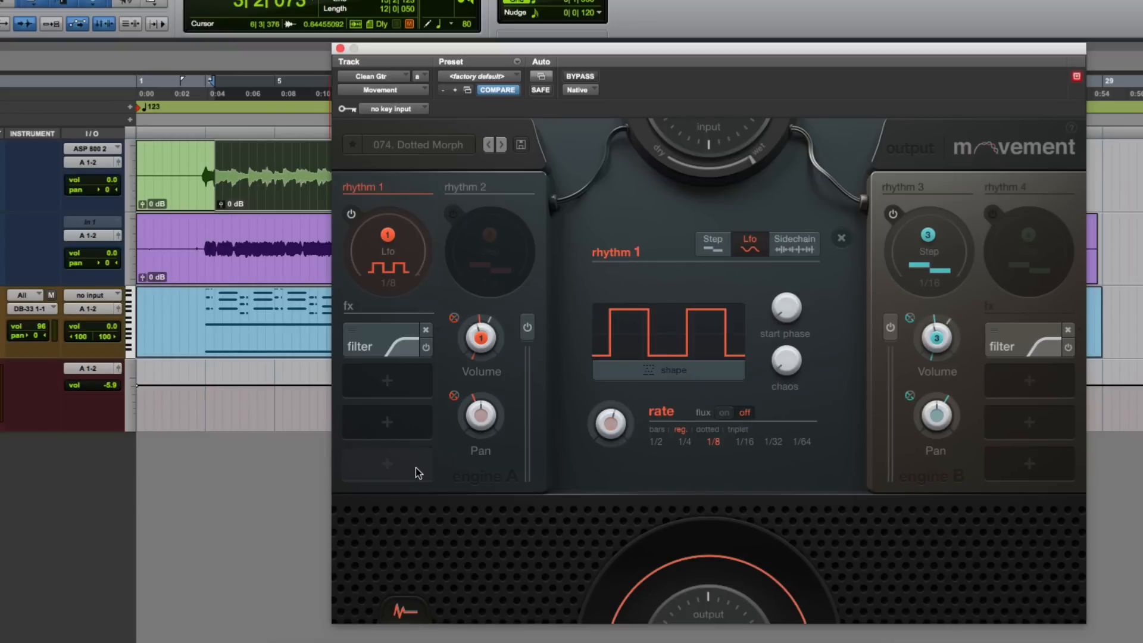
Add a reverb to the second effect slot of engine A and show its settings
{"action": "left_click", "coordinate": [395, 380]}
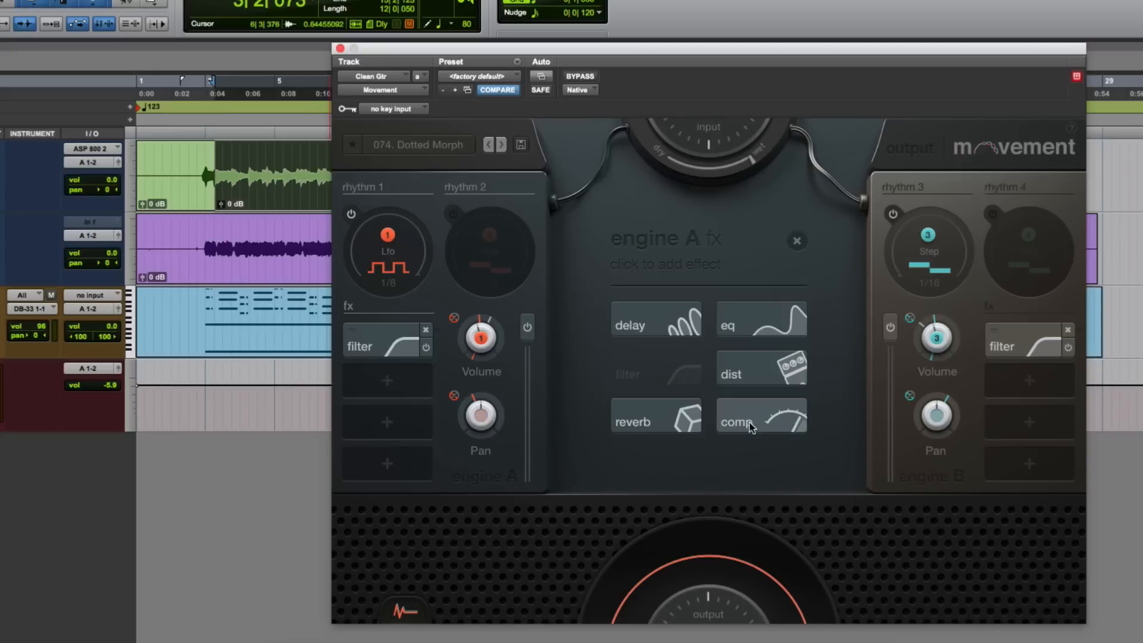
{"action": "left_click", "coordinate": [671, 420]}
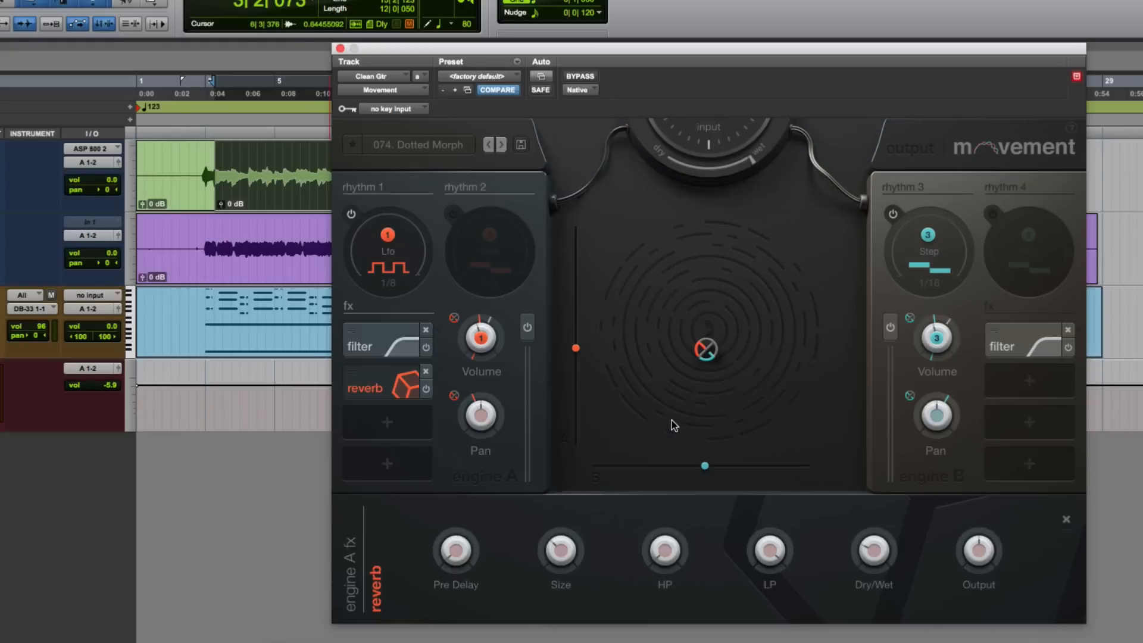
{"action": "left_click", "coordinate": [392, 381]}
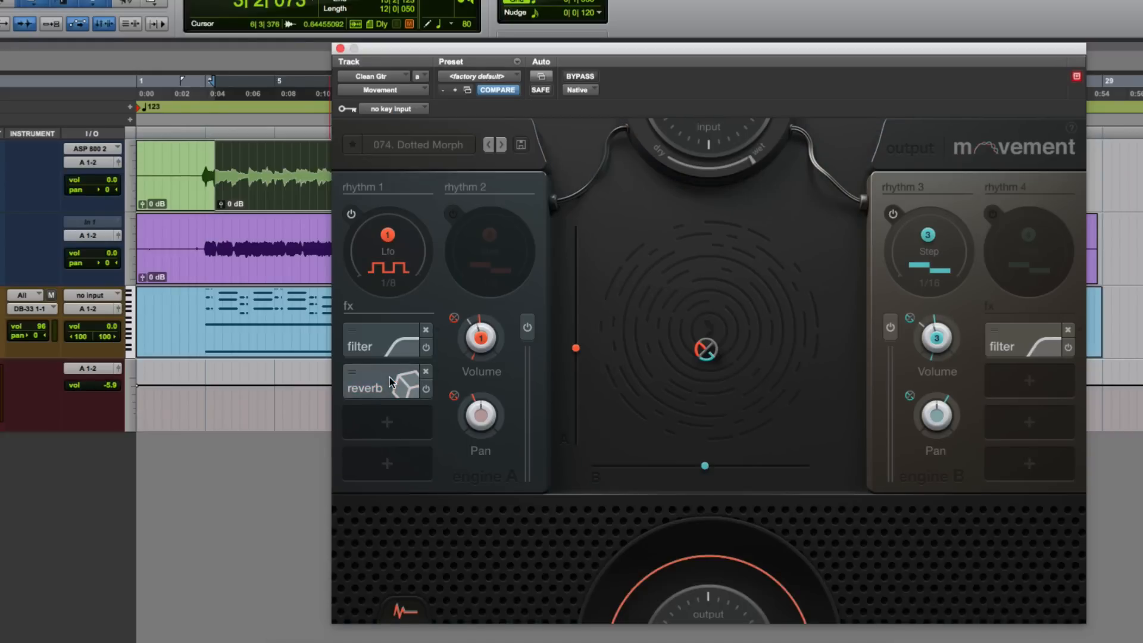
{"action": "left_click", "coordinate": [391, 381]}
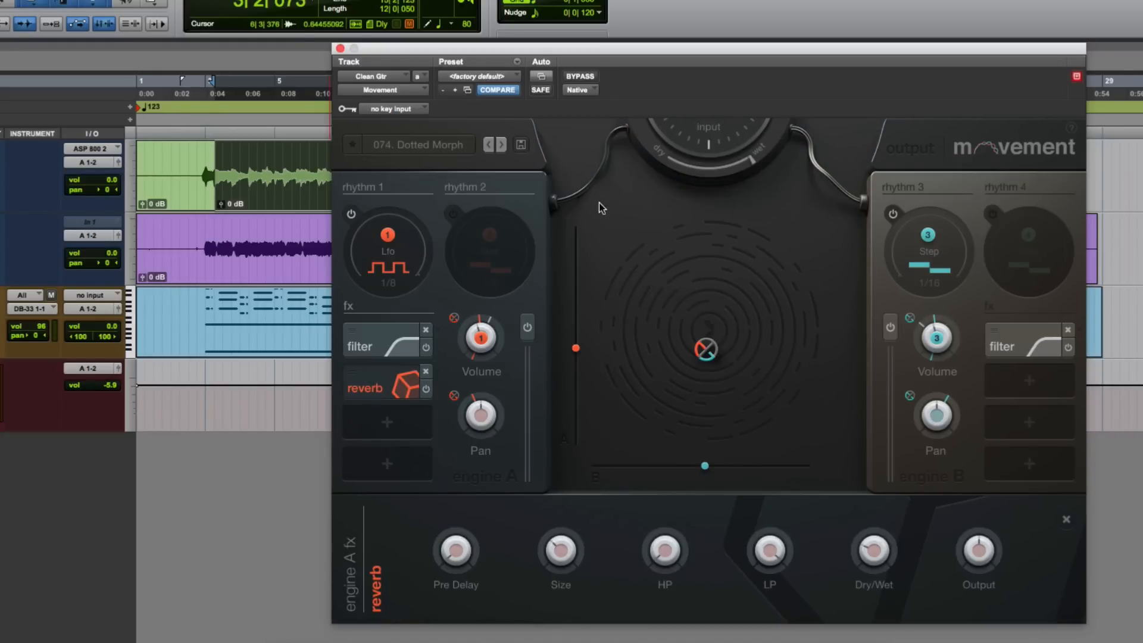
During playback, raise the reverb's Dry/Wet, set LP to 4030 Hz and adjust HP and Size; stop with engine A's filter settings open
{"action": "key", "text": "space"}
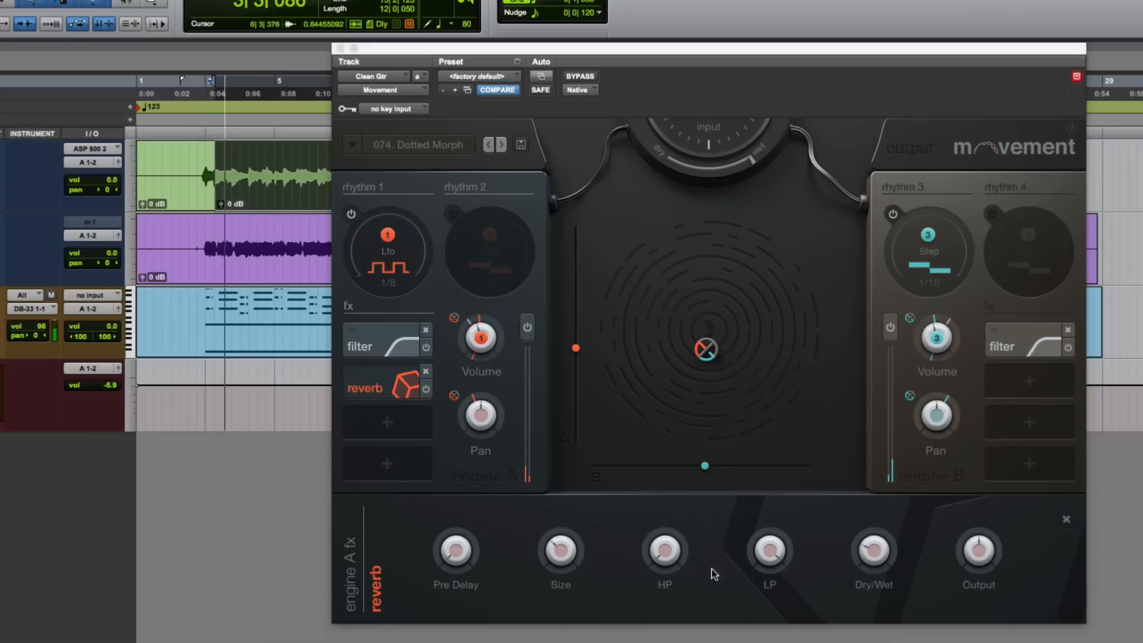
{"action": "left_click_drag", "start_coordinate": [862, 551], "coordinate": [849, 425]}
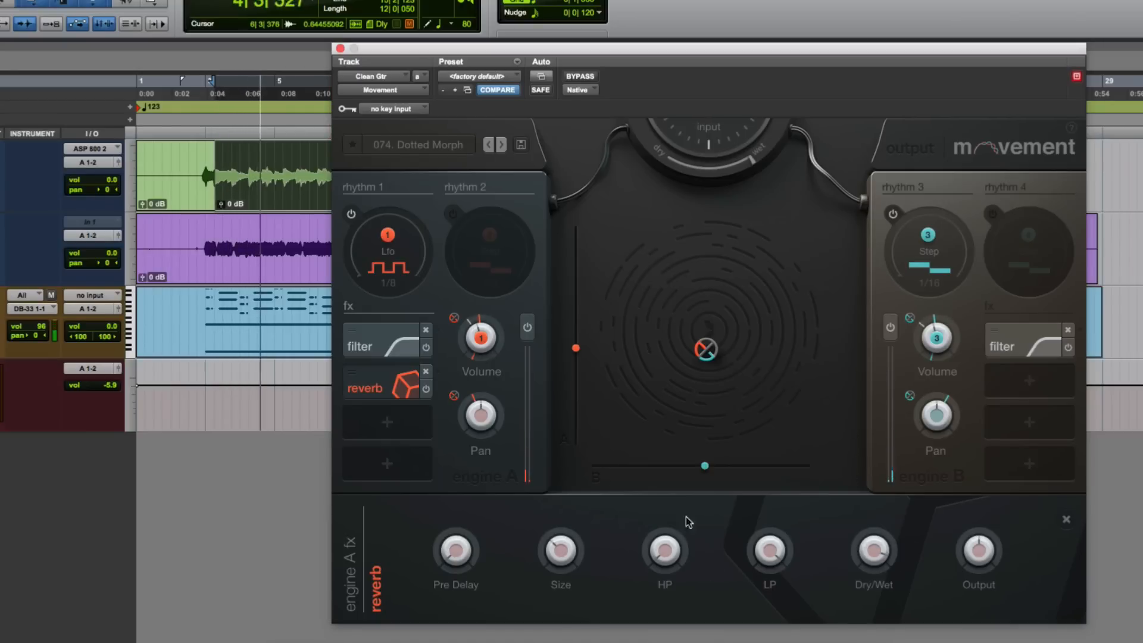
{"action": "mouse_move", "coordinate": [868, 579]}
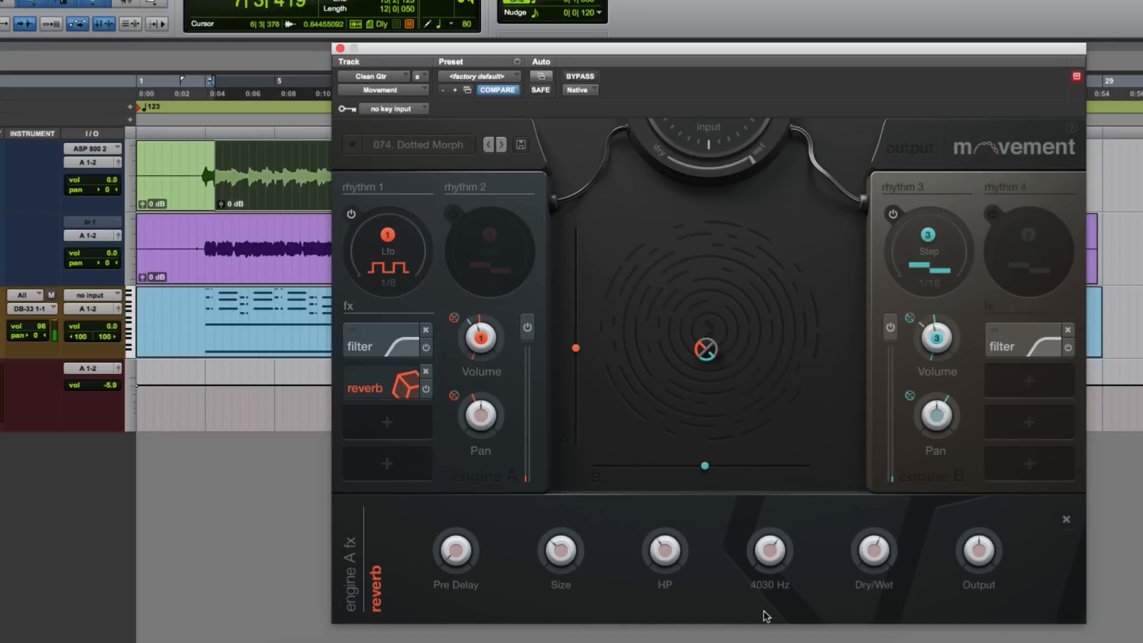
{"action": "mouse_move", "coordinate": [554, 554]}
{"action": "left_click_drag", "start_coordinate": [558, 475], "coordinate": [559, 487]}
{"action": "left_click", "coordinate": [372, 344]}
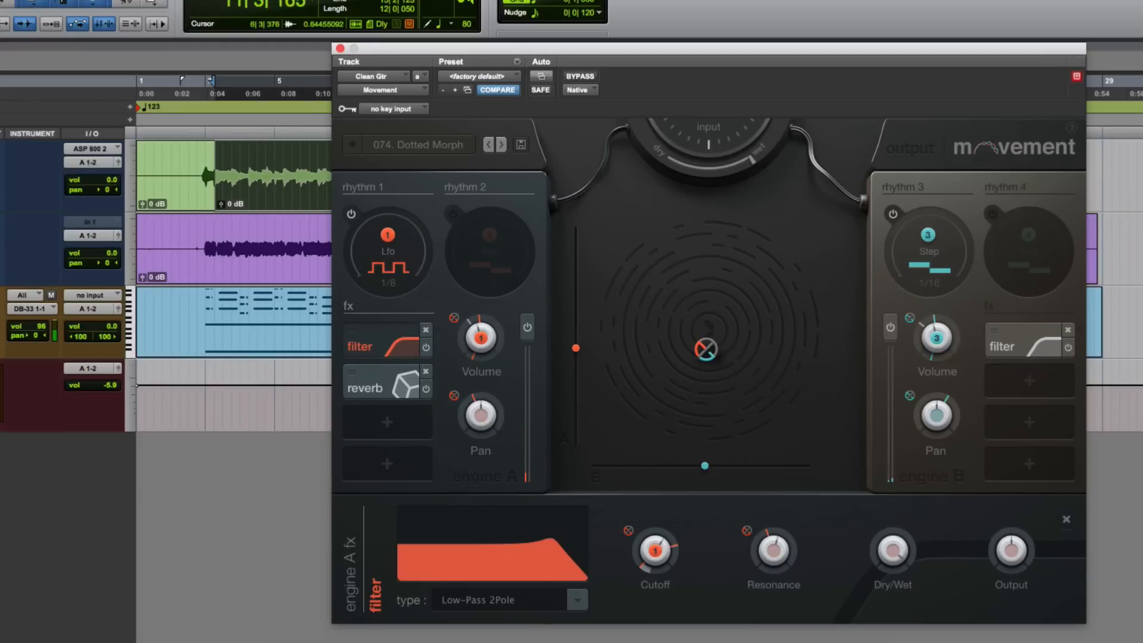
{"action": "key", "text": "space"}
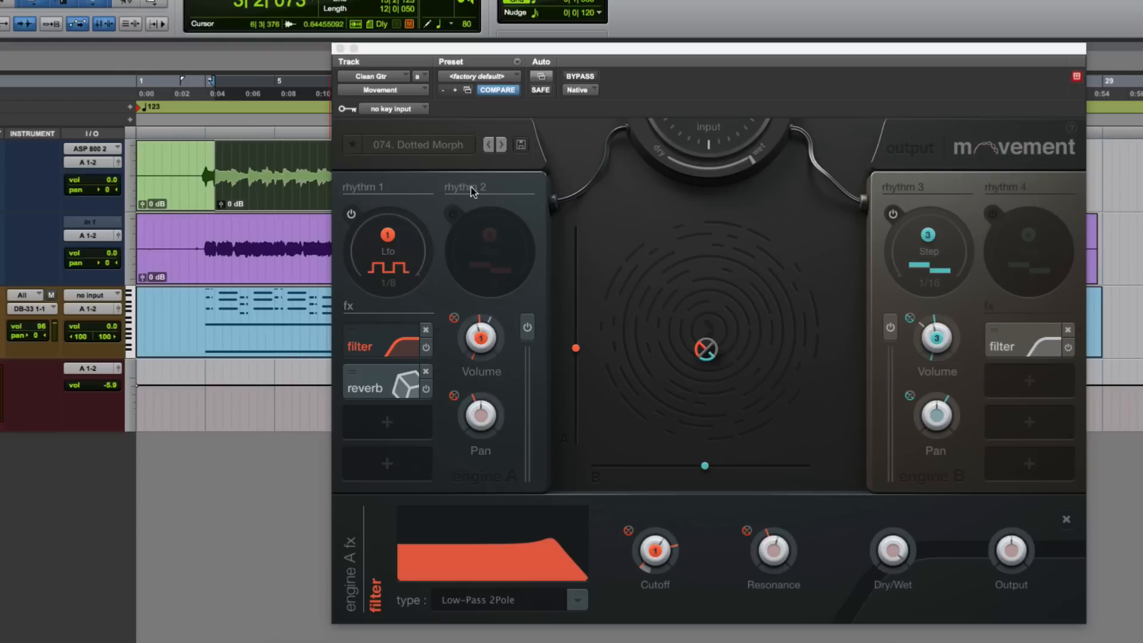
Turn on rhythm 2 in engine A and set it to a sine Lfo with a rate of 8 Bar
{"action": "left_click", "coordinate": [452, 212]}
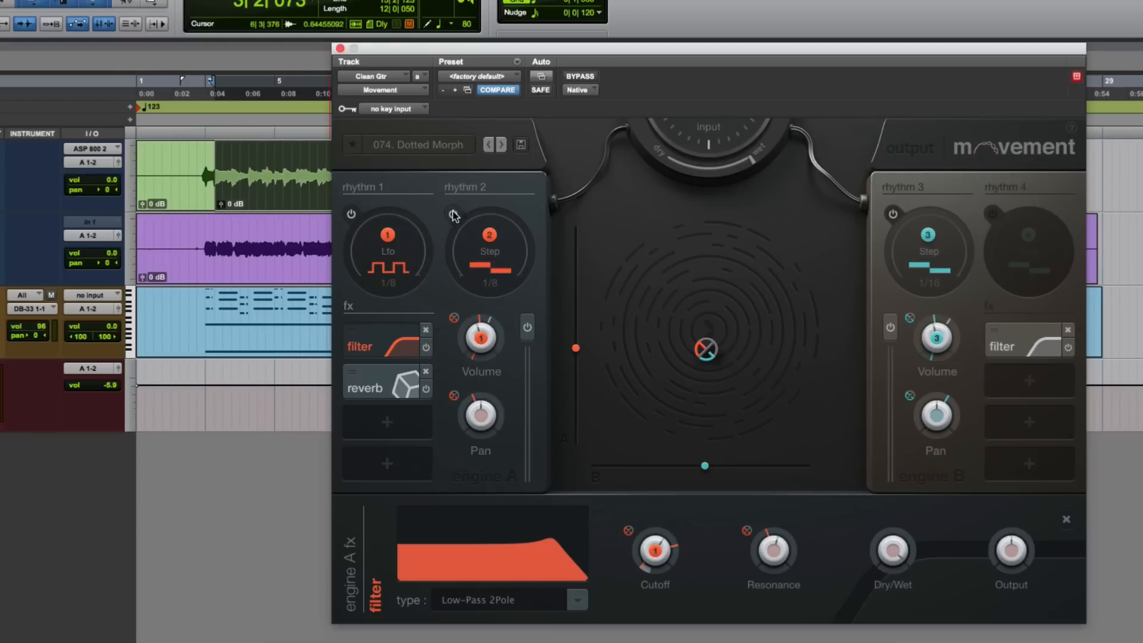
{"action": "left_click", "coordinate": [493, 256]}
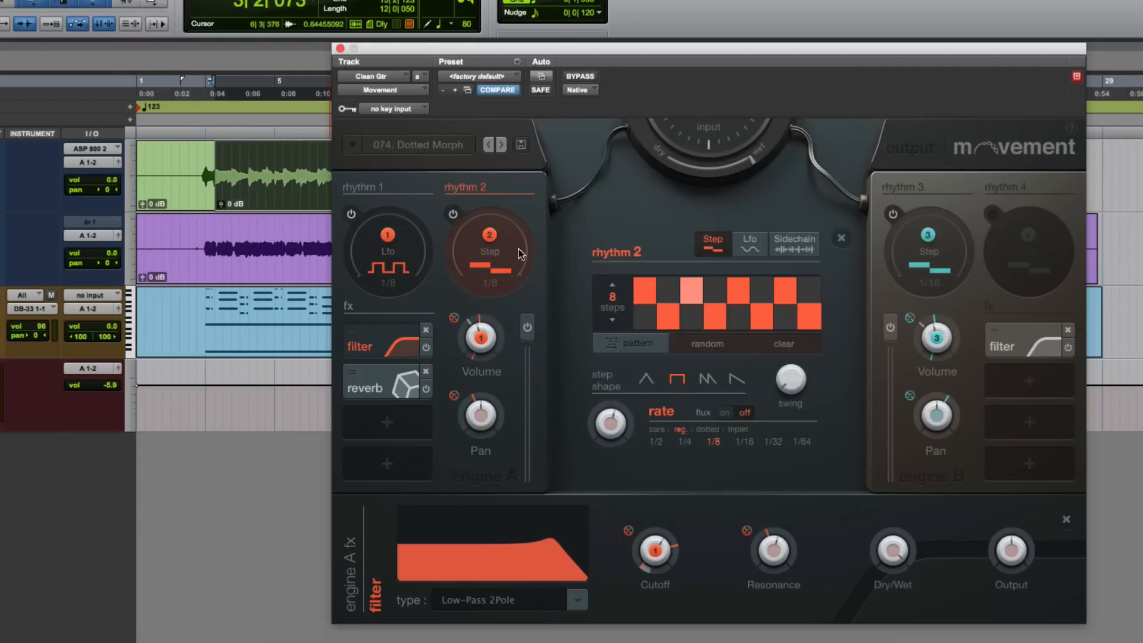
{"action": "left_click", "coordinate": [750, 243]}
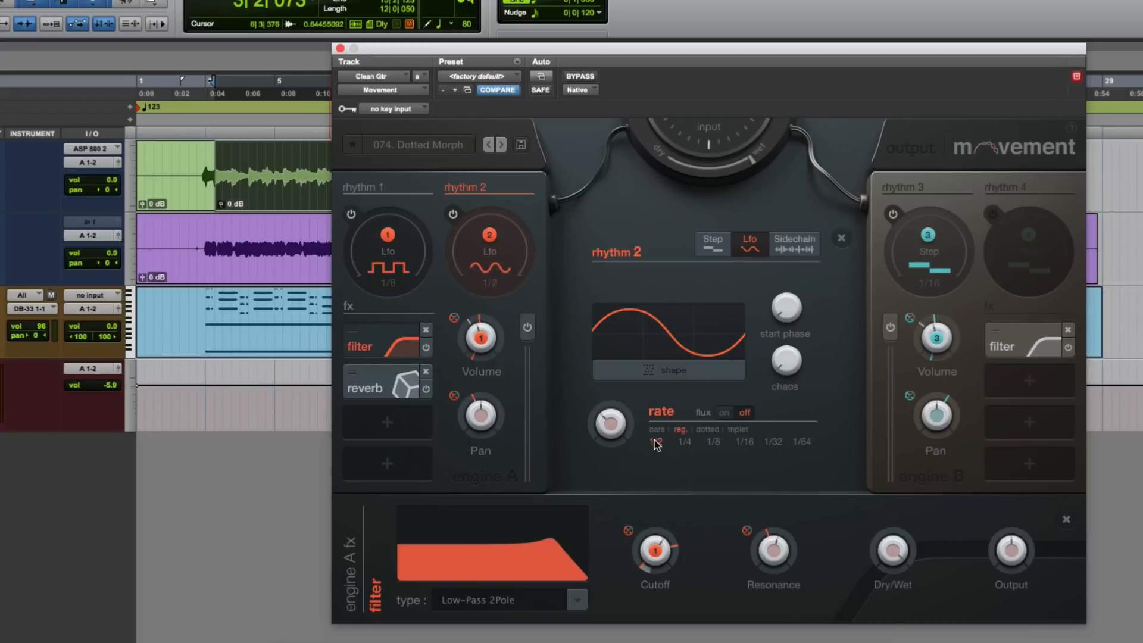
{"action": "left_click_drag", "start_coordinate": [603, 418], "coordinate": [584, 494]}
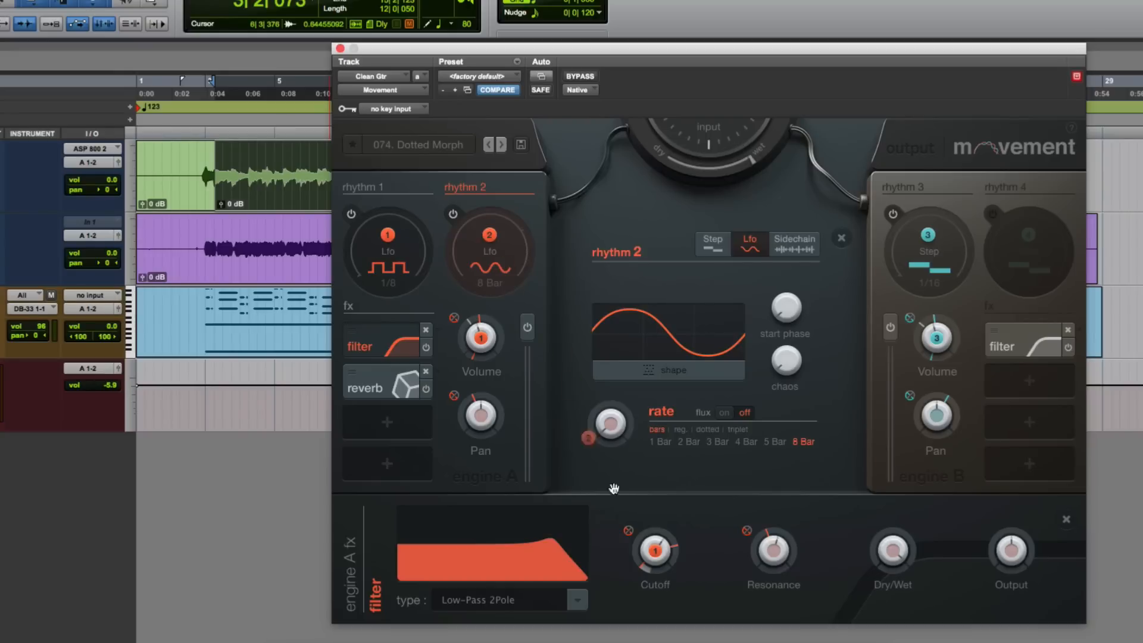
Assign rhythm 2 to the filter's Resonance and raise the Resonance while the guitar plays
{"action": "left_click_drag", "start_coordinate": [774, 549], "coordinate": [775, 552]}
{"action": "key", "text": "space"}
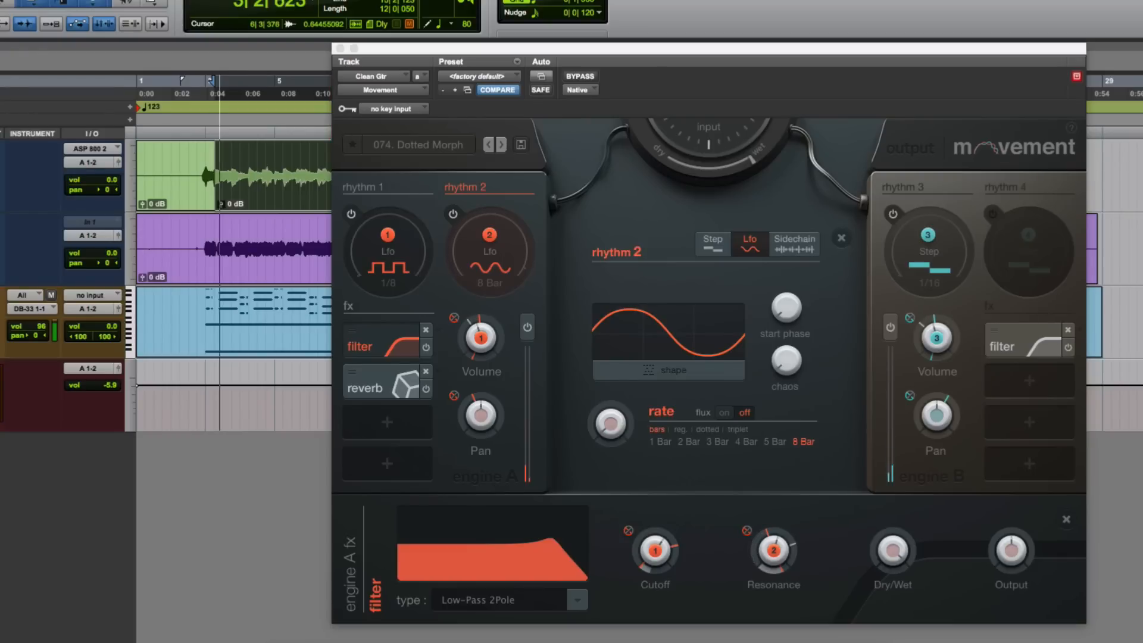
{"action": "left_click_drag", "start_coordinate": [761, 552], "coordinate": [759, 490]}
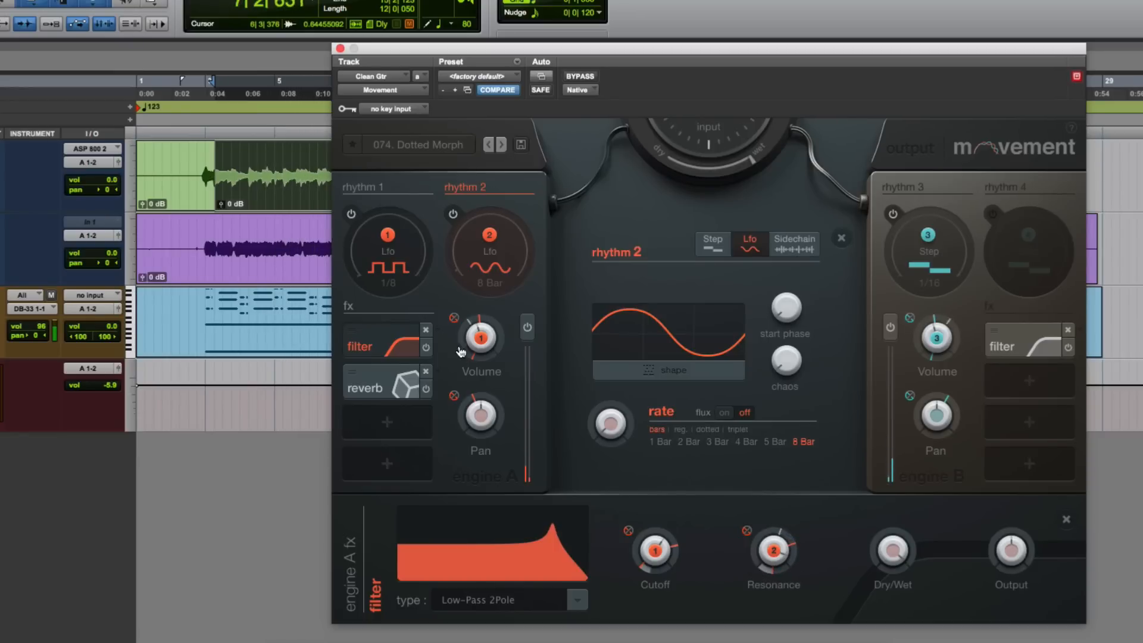
Raise engine A's Volume knob and lower the filter's Cutoff while auditioning the modulated sound
{"action": "left_click_drag", "start_coordinate": [471, 336], "coordinate": [469, 266]}
{"action": "left_click", "coordinate": [387, 387]}
{"action": "left_click", "coordinate": [398, 345]}
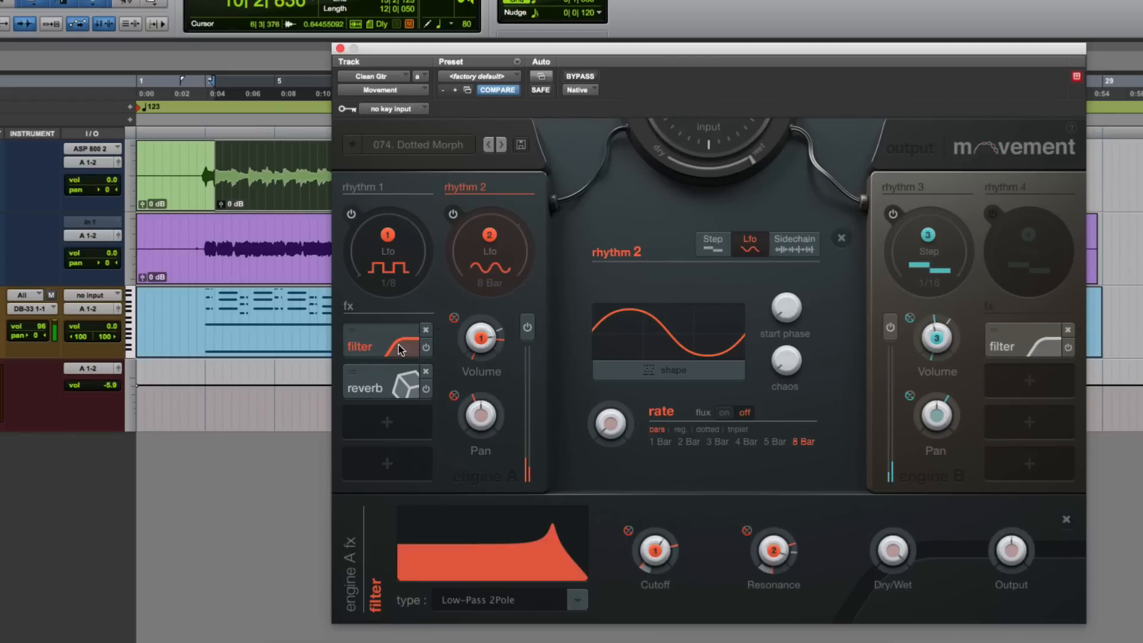
{"action": "mouse_move", "coordinate": [882, 559]}
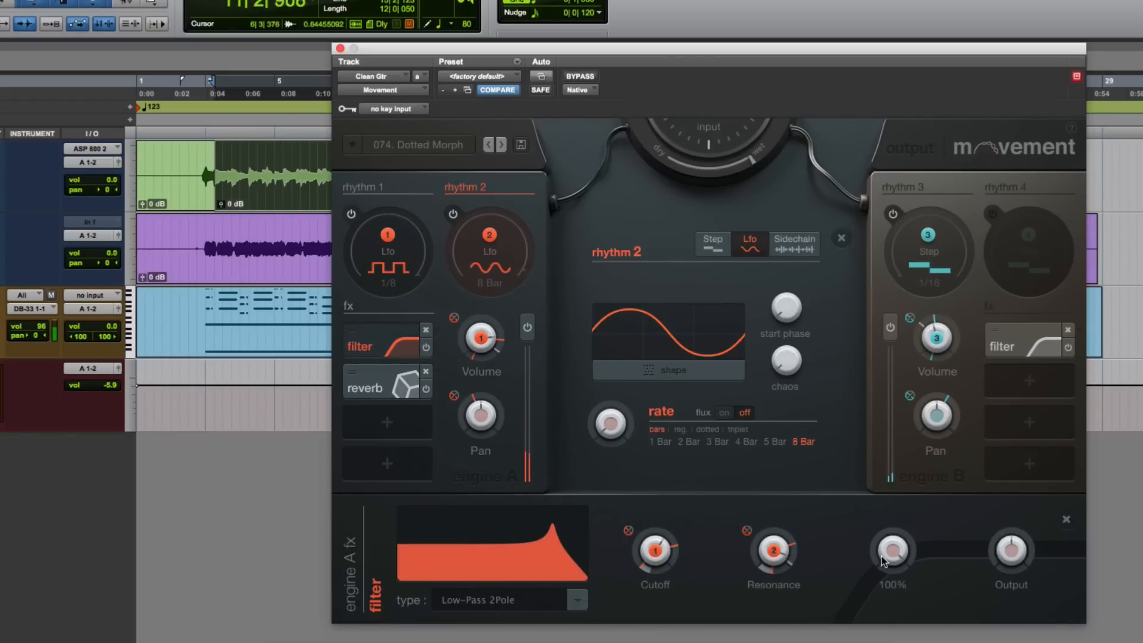
{"action": "mouse_move", "coordinate": [656, 556]}
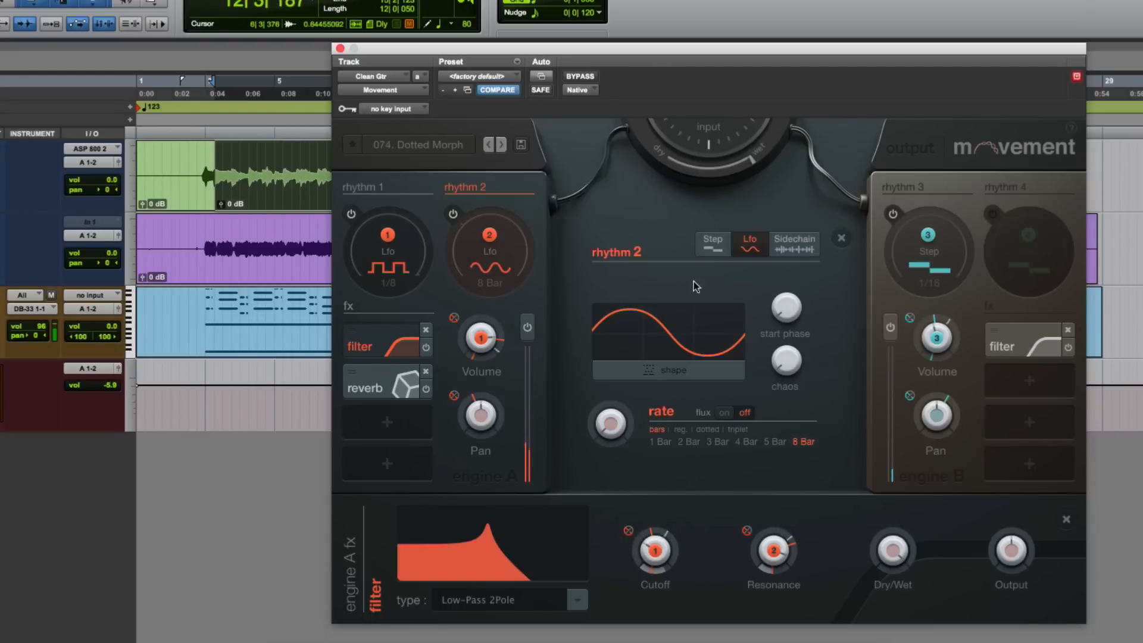
Set rhythm 2's lfo shape to the flat line with a sharp central dip, and compare the sound with rhythm 2 off and on
{"action": "left_click", "coordinate": [680, 369]}
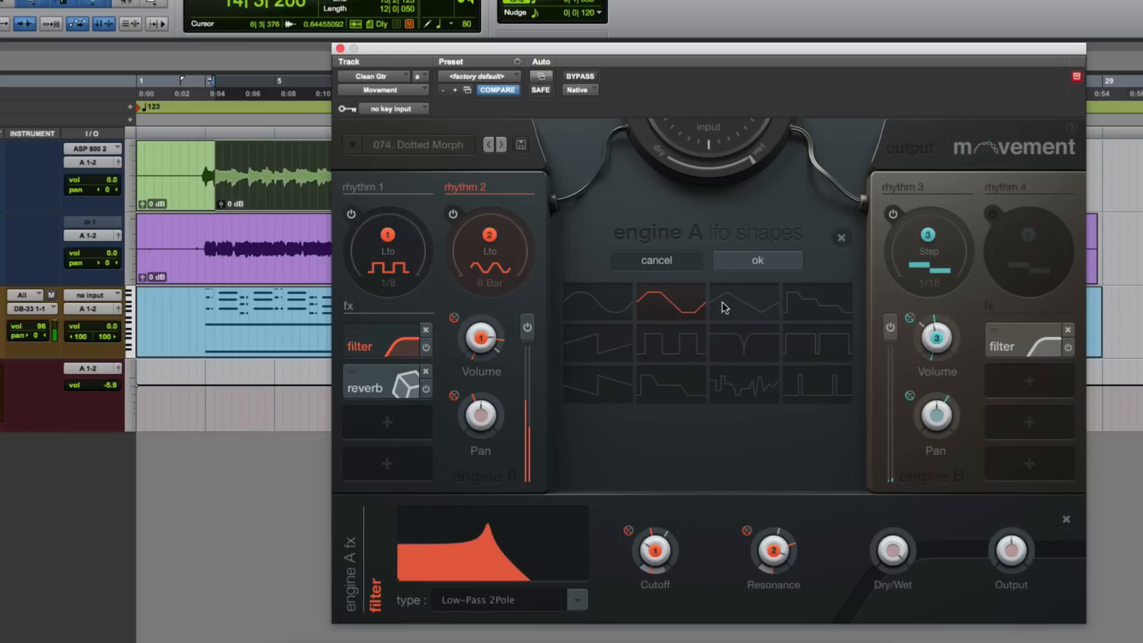
{"action": "left_click", "coordinate": [745, 304]}
{"action": "left_click", "coordinate": [749, 349]}
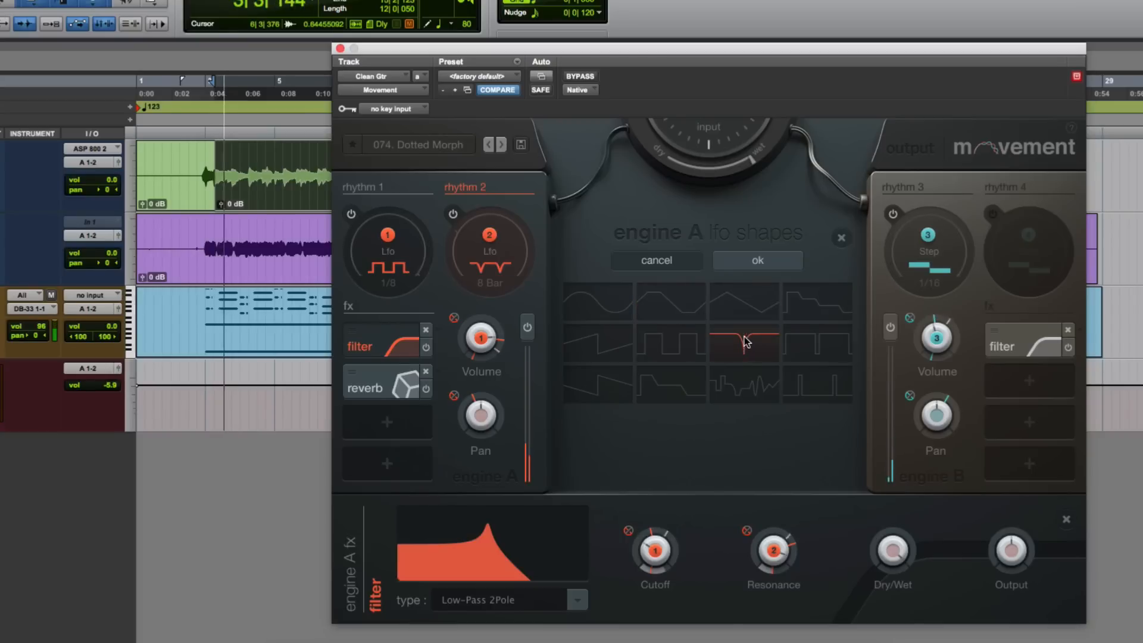
{"action": "left_click", "coordinate": [749, 263]}
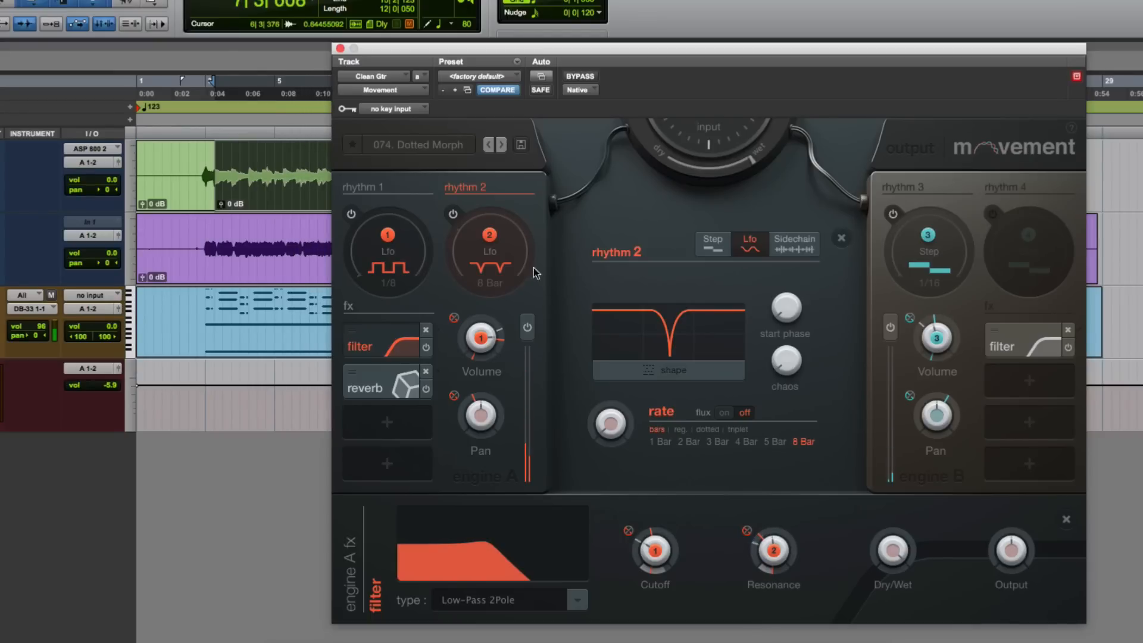
{"action": "left_click", "coordinate": [455, 216]}
{"action": "left_click", "coordinate": [454, 215]}
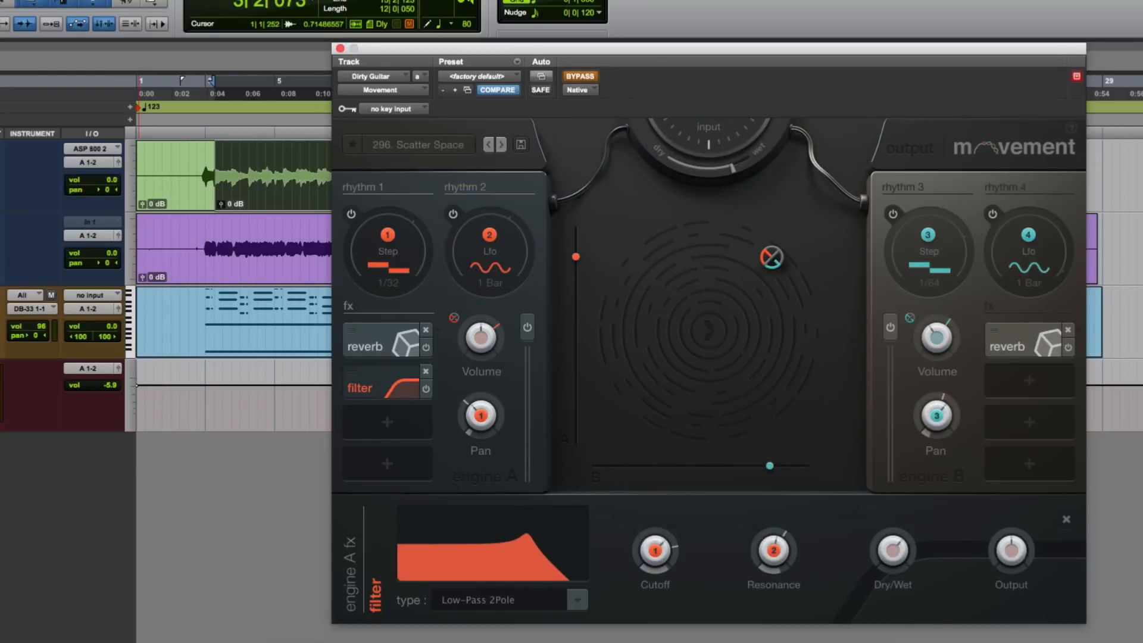
Play the Dirty Guitar track bypassed, take the plug-in off bypass, and audition 296. Scatter Space with the XY pad control moved slightly lower
{"action": "key", "text": "space"}
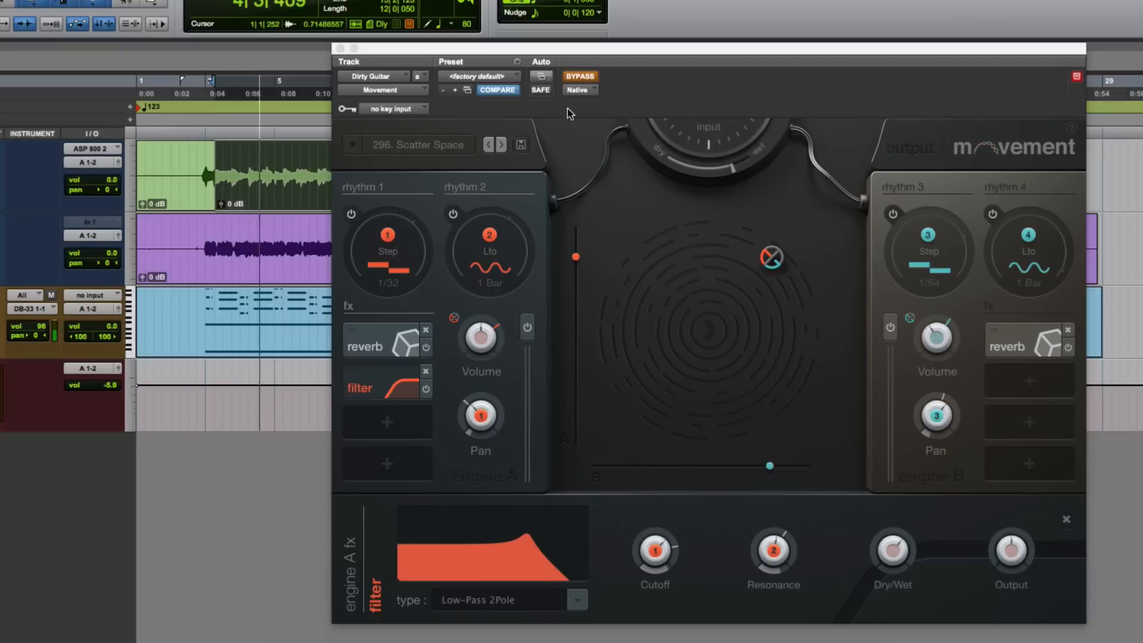
{"action": "left_click", "coordinate": [574, 78]}
{"action": "left_click", "coordinate": [575, 78]}
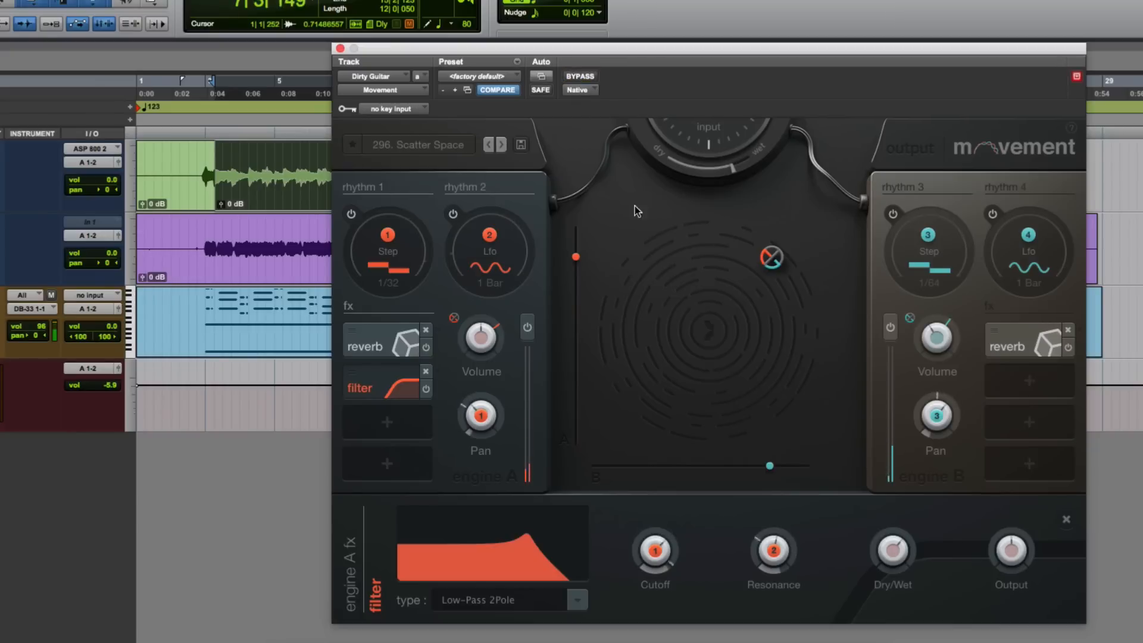
{"action": "mouse_move", "coordinate": [784, 260]}
{"action": "left_mouse_down"}
{"action": "mouse_move", "coordinate": [704, 306]}
{"action": "mouse_move", "coordinate": [643, 388]}
{"action": "mouse_move", "coordinate": [702, 420]}
{"action": "mouse_move", "coordinate": [765, 345]}
{"action": "mouse_move", "coordinate": [770, 271]}
{"action": "left_mouse_up"}
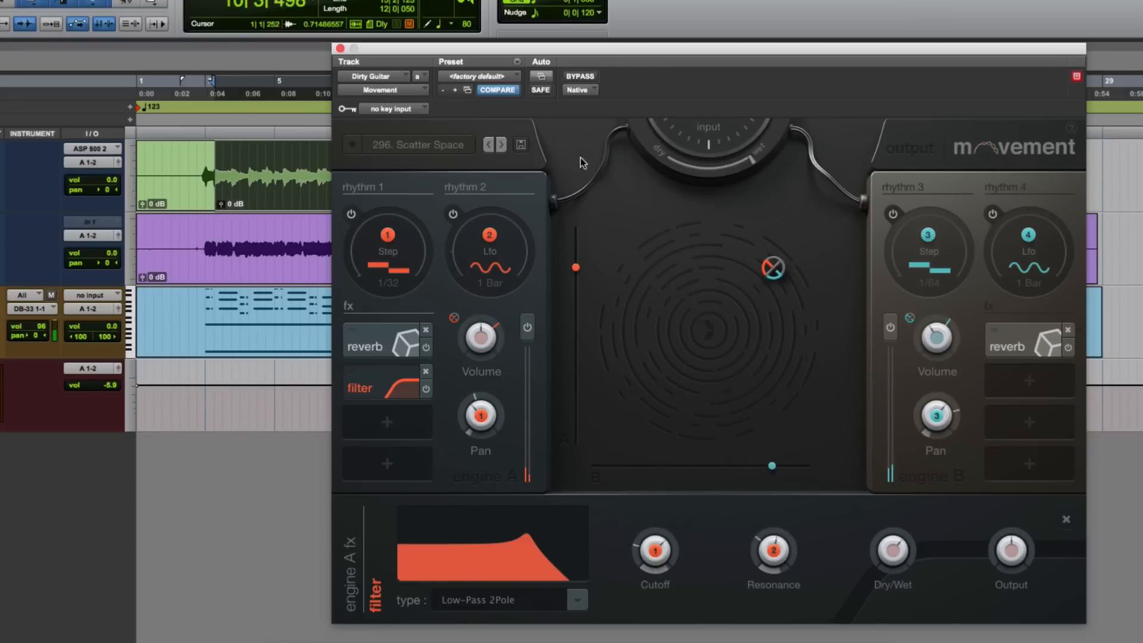
Filter the presets by complex and audition 012. Furiosa Flux'd and 016. Iced
{"action": "left_click", "coordinate": [447, 145]}
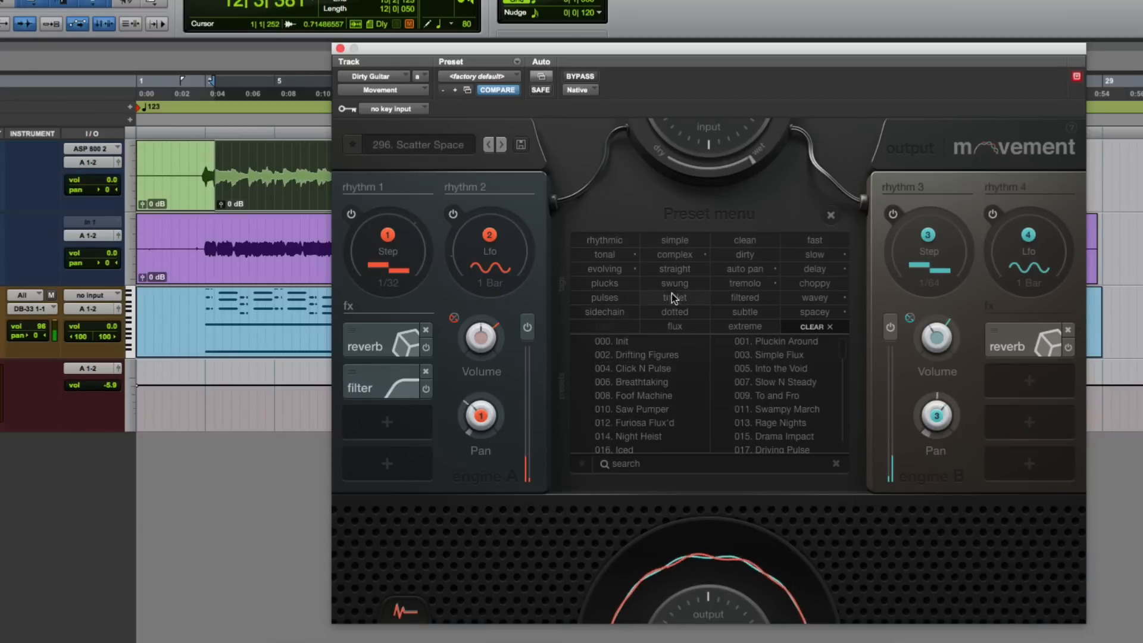
{"action": "left_click", "coordinate": [680, 254]}
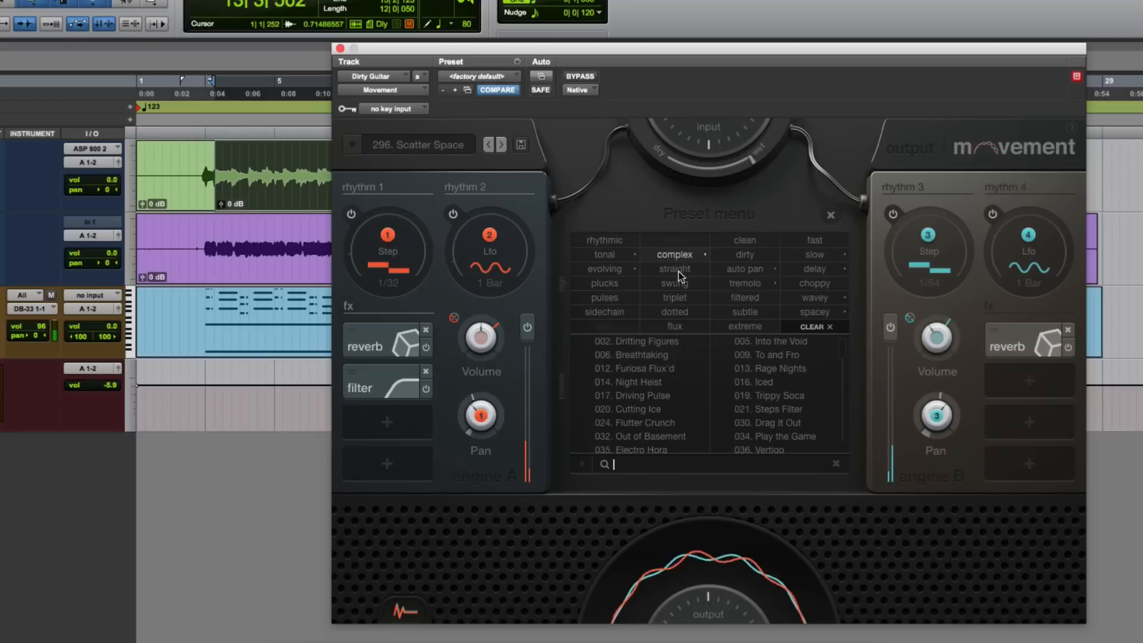
{"action": "left_click", "coordinate": [638, 364]}
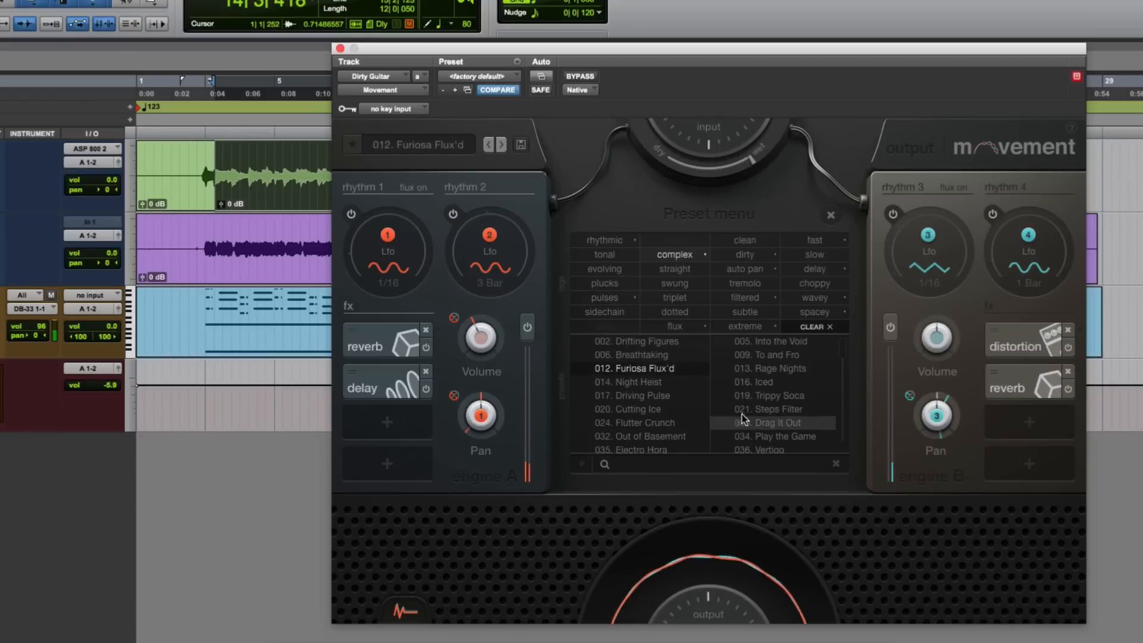
{"action": "left_click", "coordinate": [767, 381]}
Audition 113. Slowly Slowing, load 118. Harrison Ford and move the XY pad control toward the pad's left edge, near mid-height
{"action": "scroll", "coordinate": [843, 364], "scroll_direction": "down", "scroll_amount": 3}
{"action": "scroll", "coordinate": [843, 363], "scroll_direction": "down", "scroll_amount": 3}
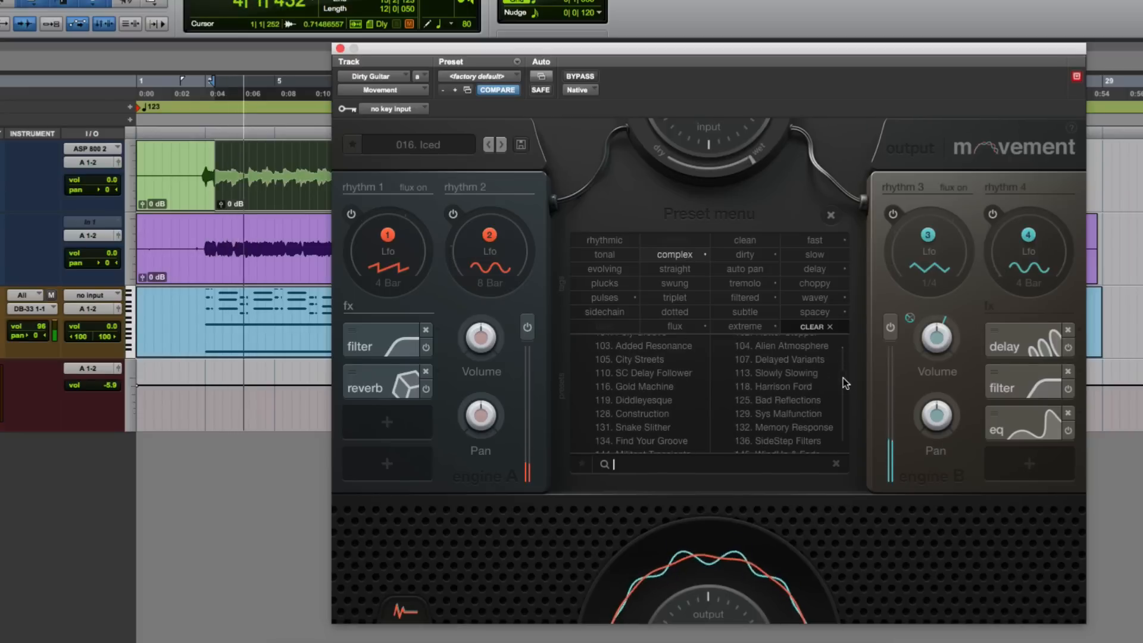
{"action": "left_click", "coordinate": [775, 375]}
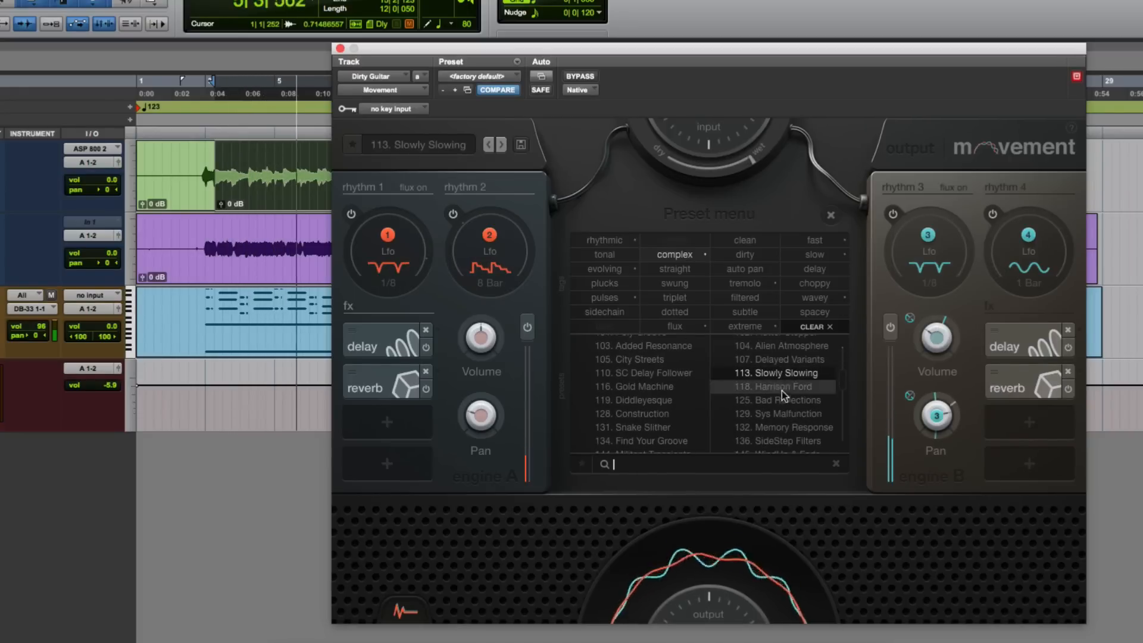
{"action": "left_click", "coordinate": [782, 388]}
{"action": "scroll", "coordinate": [842, 384], "scroll_direction": "down", "scroll_amount": 3}
{"action": "scroll", "coordinate": [845, 394], "scroll_direction": "down", "scroll_amount": 1}
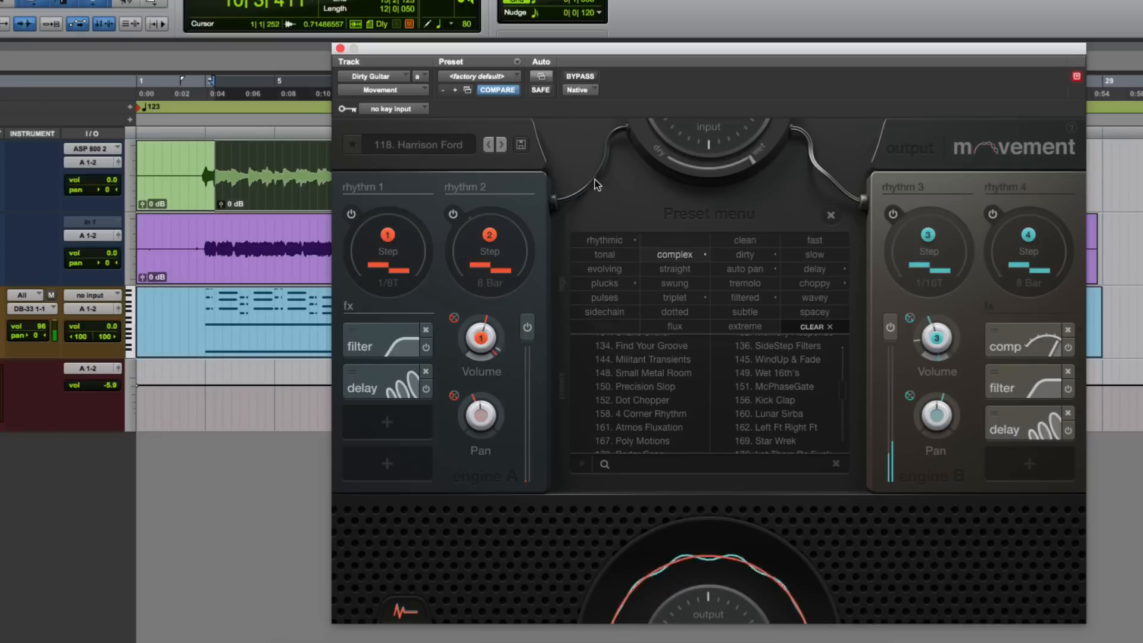
{"action": "left_click", "coordinate": [831, 216]}
{"action": "left_click_drag", "start_coordinate": [662, 290], "coordinate": [584, 327]}
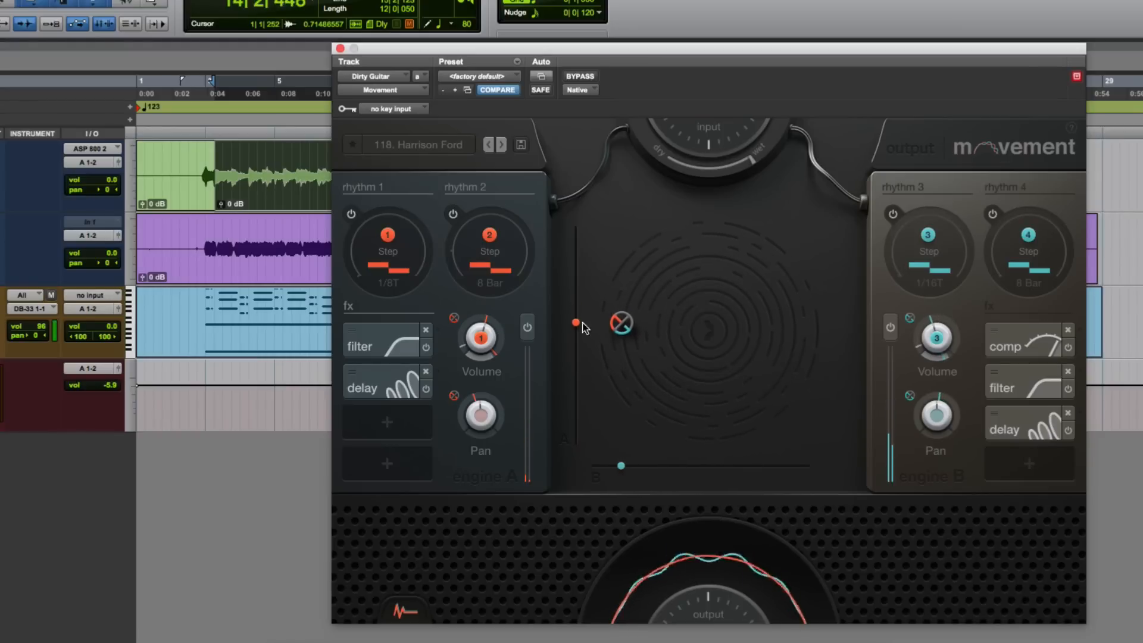
Assign rhythm 2 to Feedback on engine A's delay, raise the Feedback and set the delay type to Straight
{"action": "left_click", "coordinate": [378, 381]}
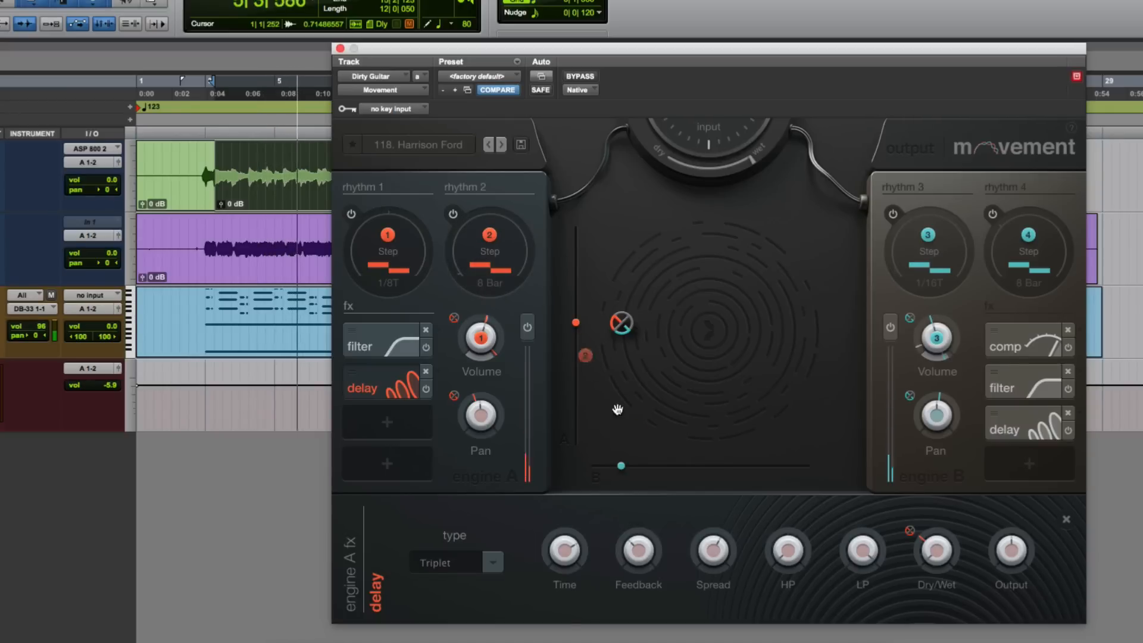
{"action": "left_click", "coordinate": [638, 553]}
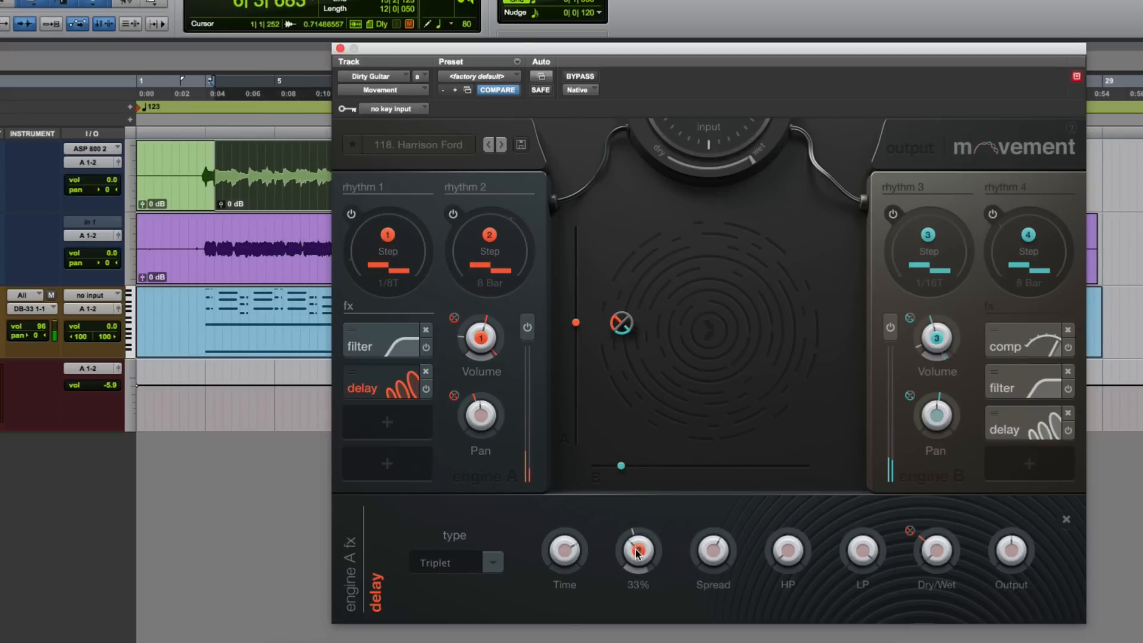
{"action": "mouse_move", "coordinate": [556, 561]}
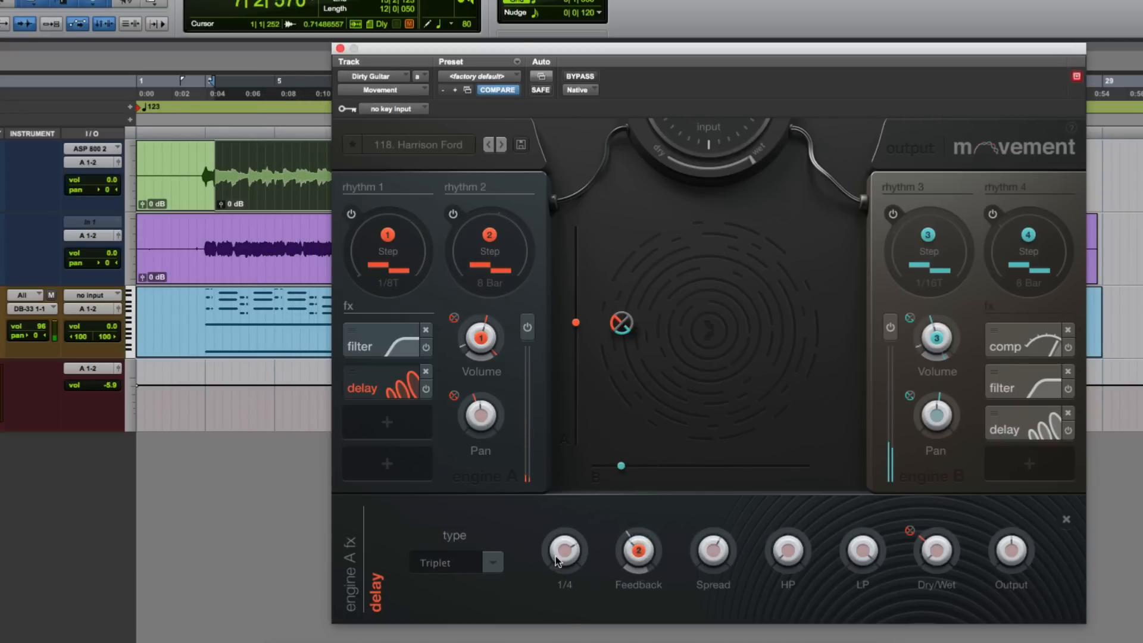
{"action": "left_click", "coordinate": [493, 563]}
{"action": "left_click", "coordinate": [483, 588]}
{"action": "mouse_move", "coordinate": [635, 558]}
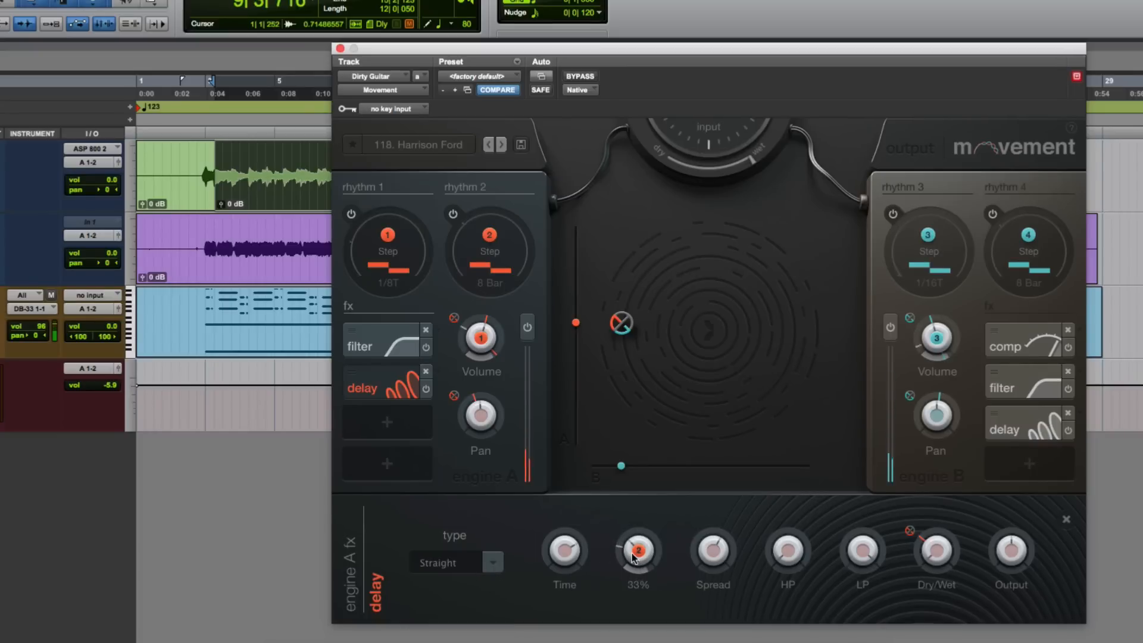
{"action": "left_click_drag", "start_coordinate": [633, 488], "coordinate": [630, 469]}
Lower Dry/Wet on engine A's delay and reposition the XY pad control left of and slightly below the pad's centre
{"action": "mouse_move", "coordinate": [927, 551]}
{"action": "left_click_drag", "start_coordinate": [621, 323], "coordinate": [649, 398]}
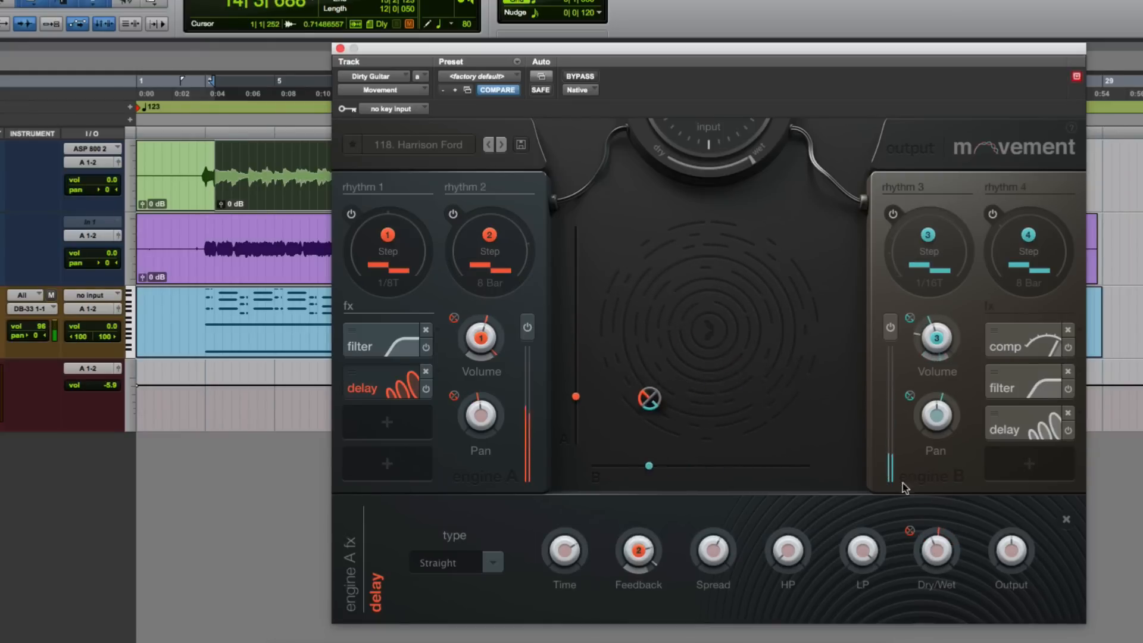
{"action": "left_click_drag", "start_coordinate": [924, 539], "coordinate": [924, 559]}
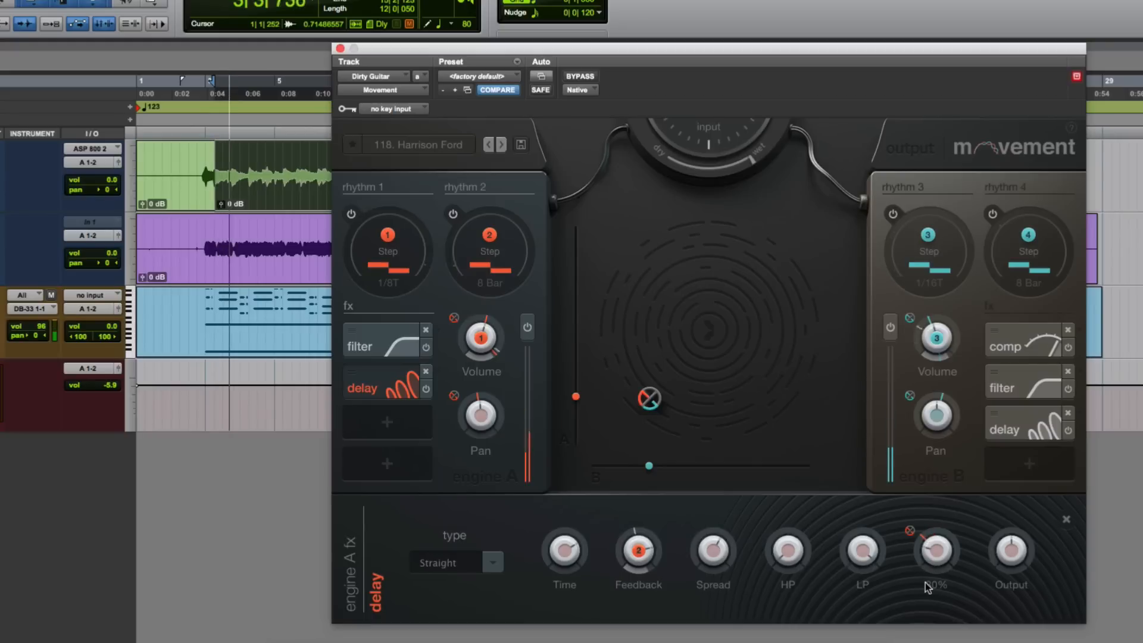
{"action": "left_click_drag", "start_coordinate": [649, 398], "coordinate": [634, 349]}
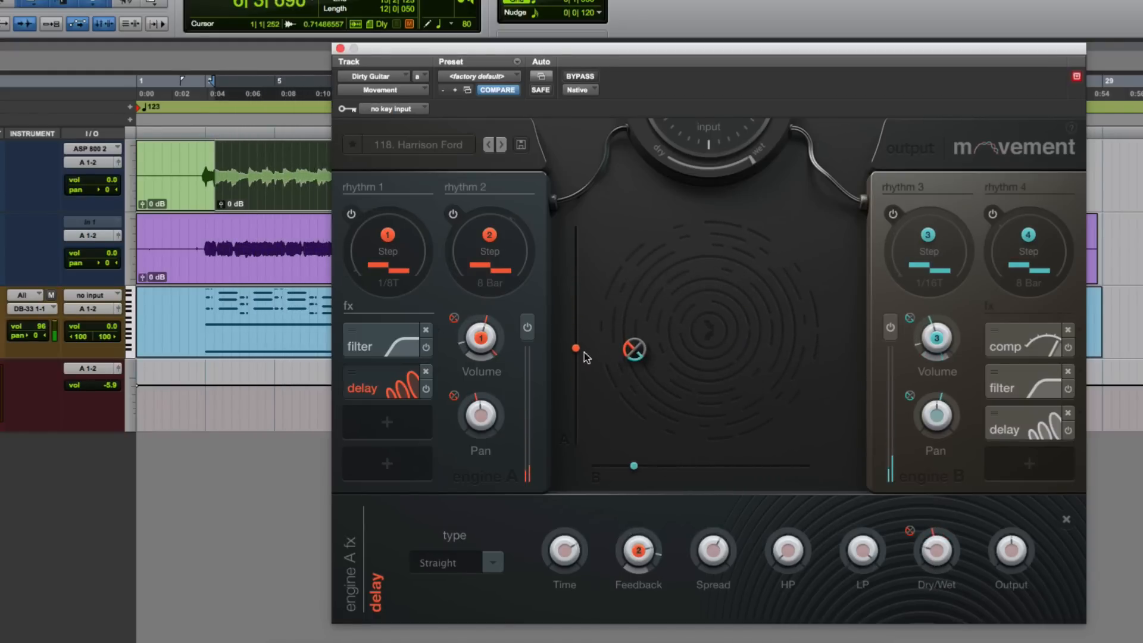
Assign rhythm 1 to the Resonance of engine A's filter, raise the Resonance while auditioning, and stop playback
{"action": "left_click", "coordinate": [415, 351]}
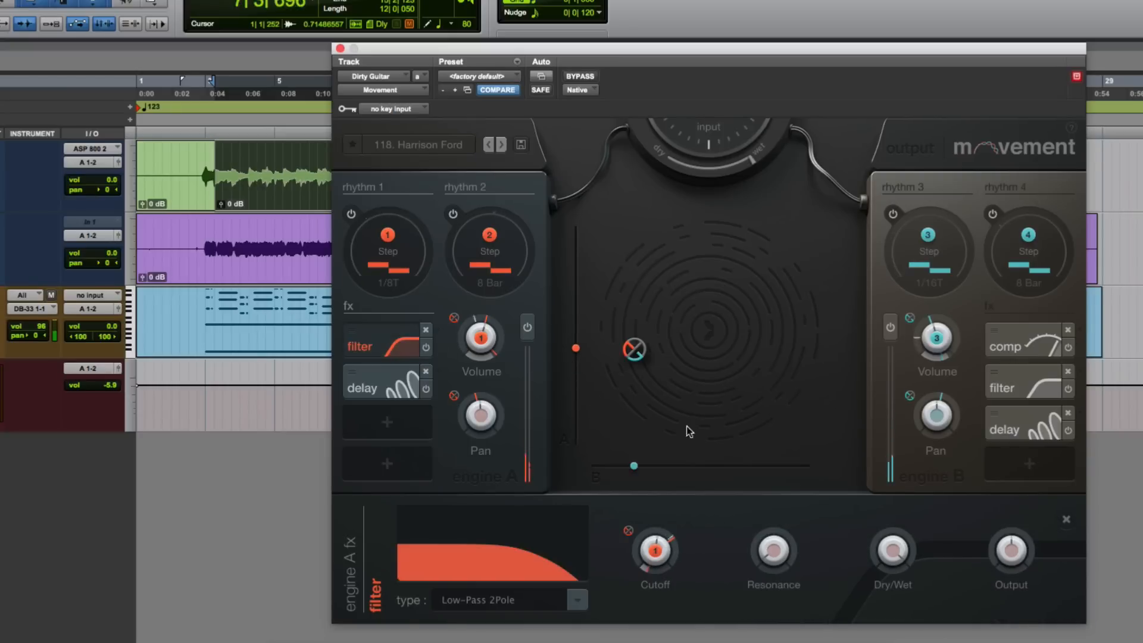
{"action": "left_click_drag", "start_coordinate": [766, 559], "coordinate": [765, 480]}
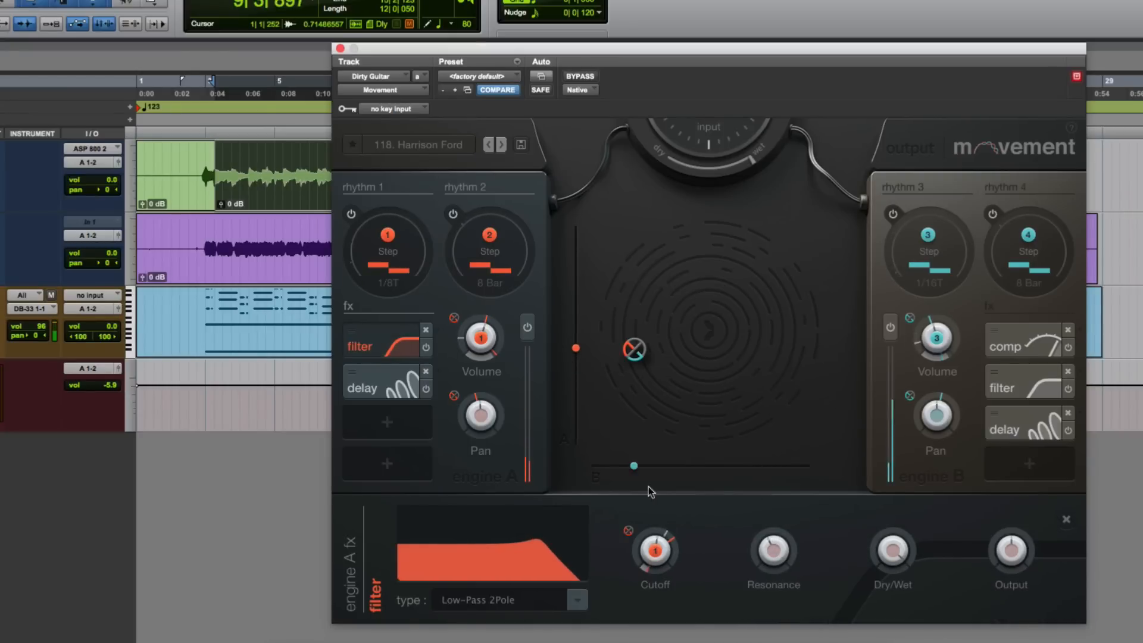
{"action": "left_click_drag", "start_coordinate": [388, 234], "coordinate": [772, 559]}
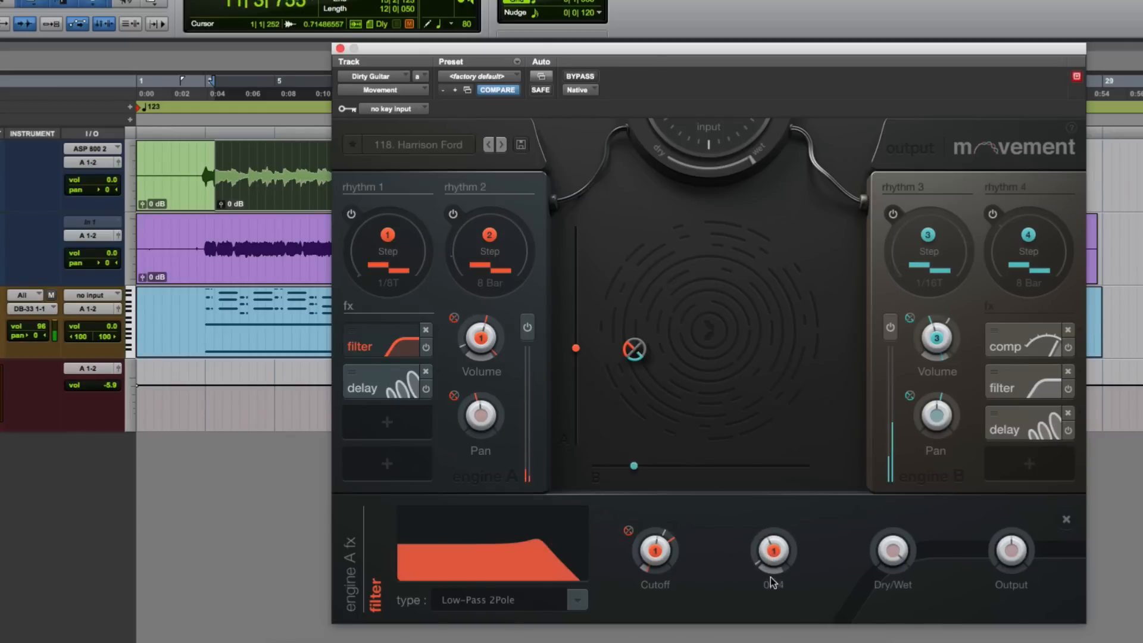
{"action": "left_click_drag", "start_coordinate": [761, 574], "coordinate": [771, 483]}
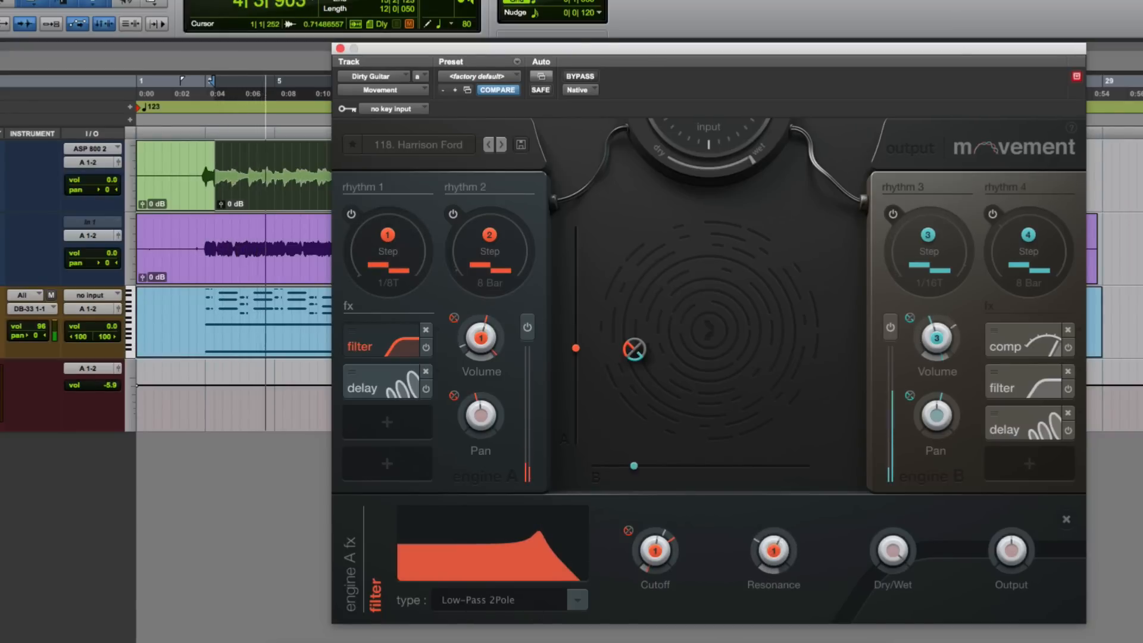
{"action": "key", "text": "space"}
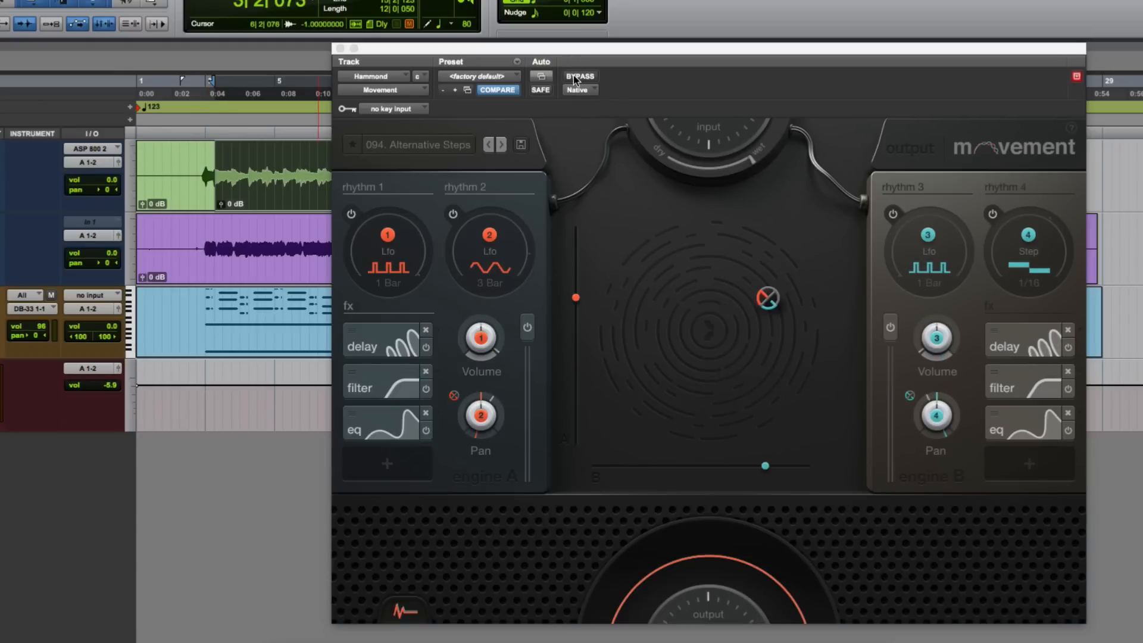
Play the Hammond track with Movement bypassed, and take it off bypass to audition 094. Alternative Steps
{"action": "left_click", "coordinate": [575, 77]}
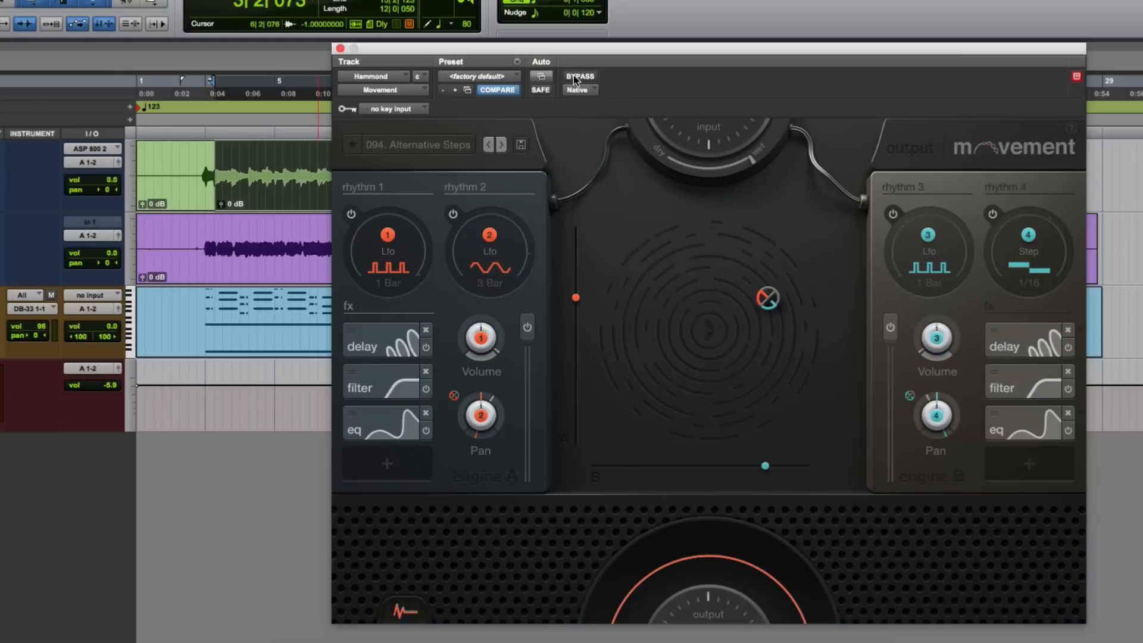
{"action": "key", "text": "space"}
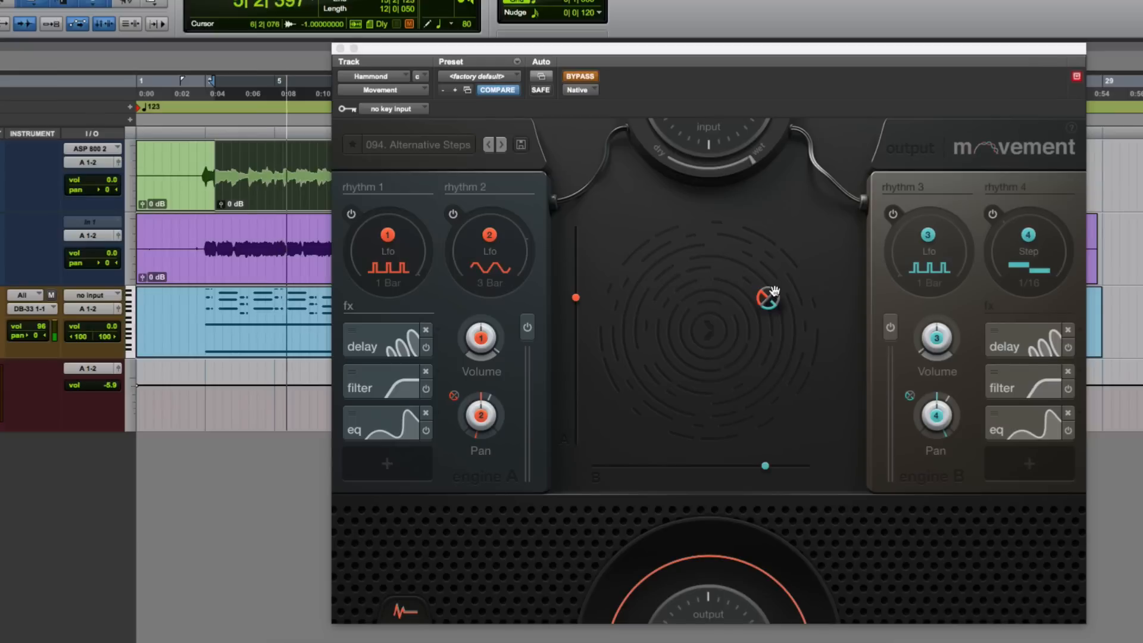
{"action": "left_click", "coordinate": [580, 77]}
{"action": "left_click", "coordinate": [580, 77]}
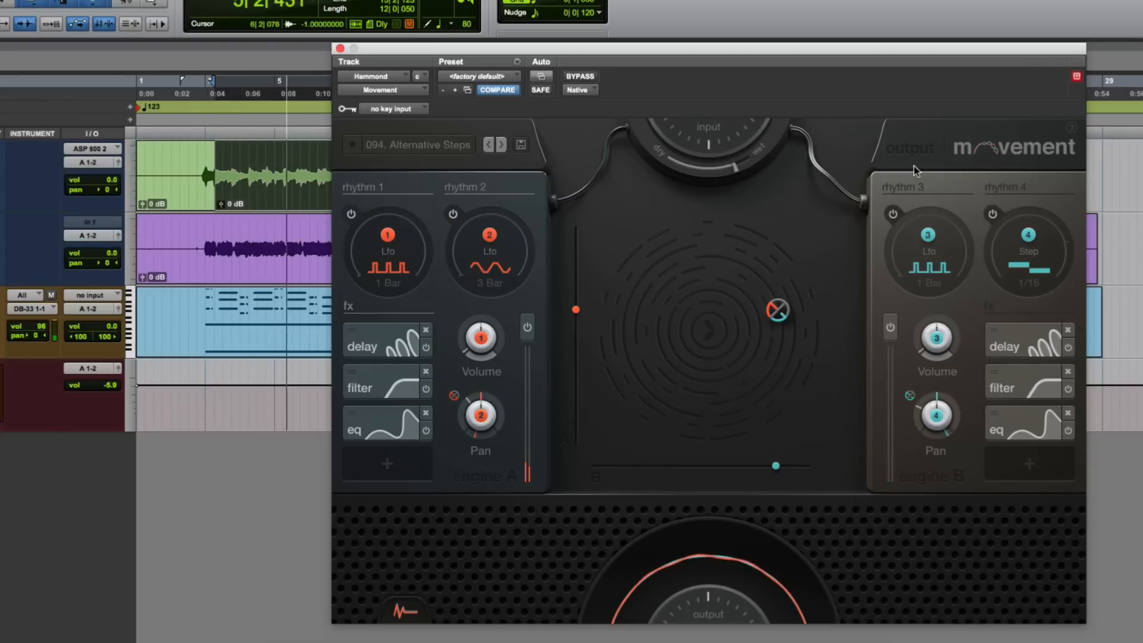
Filter the presets by complex, load 014. Night Heist and move the XY pad control to the pad's upper-right corner
{"action": "left_click", "coordinate": [440, 149]}
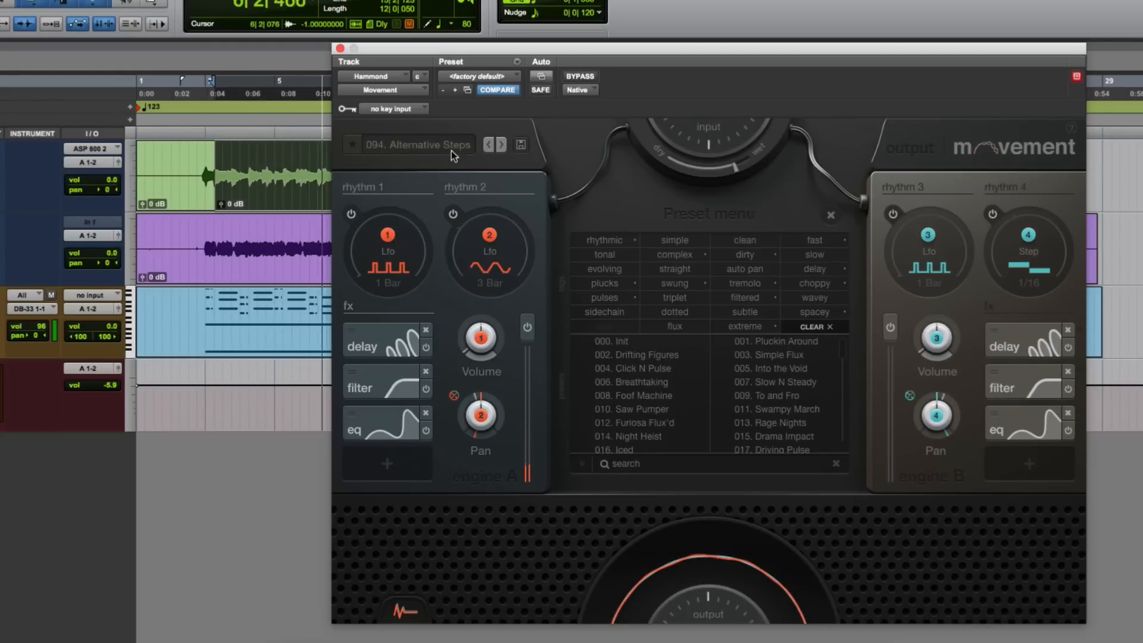
{"action": "left_click", "coordinate": [679, 255]}
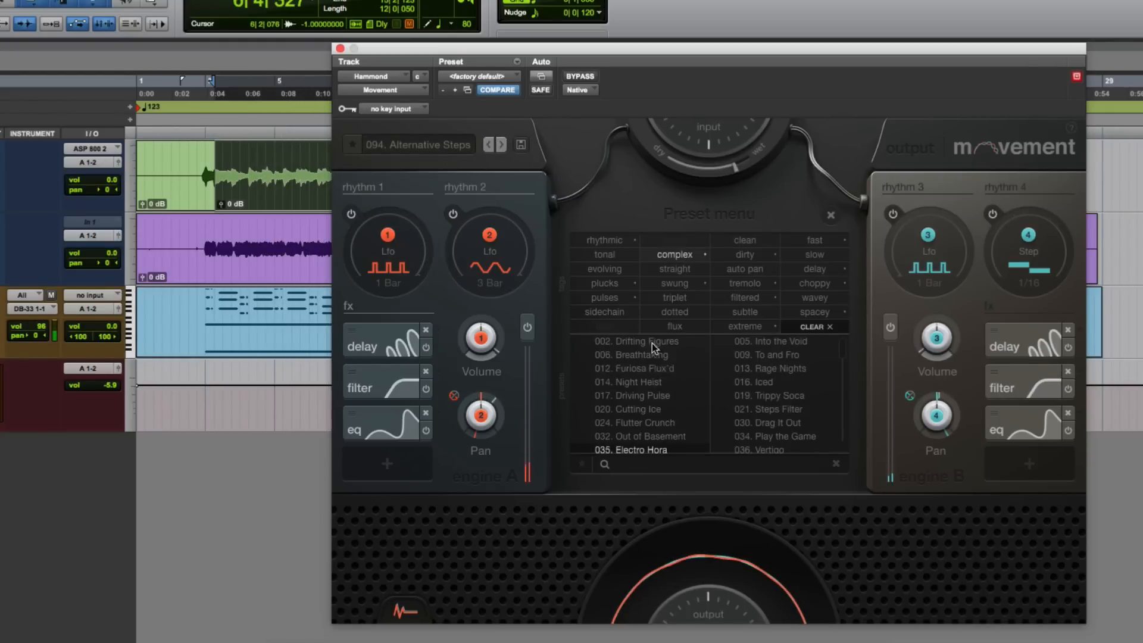
{"action": "left_click", "coordinate": [645, 381]}
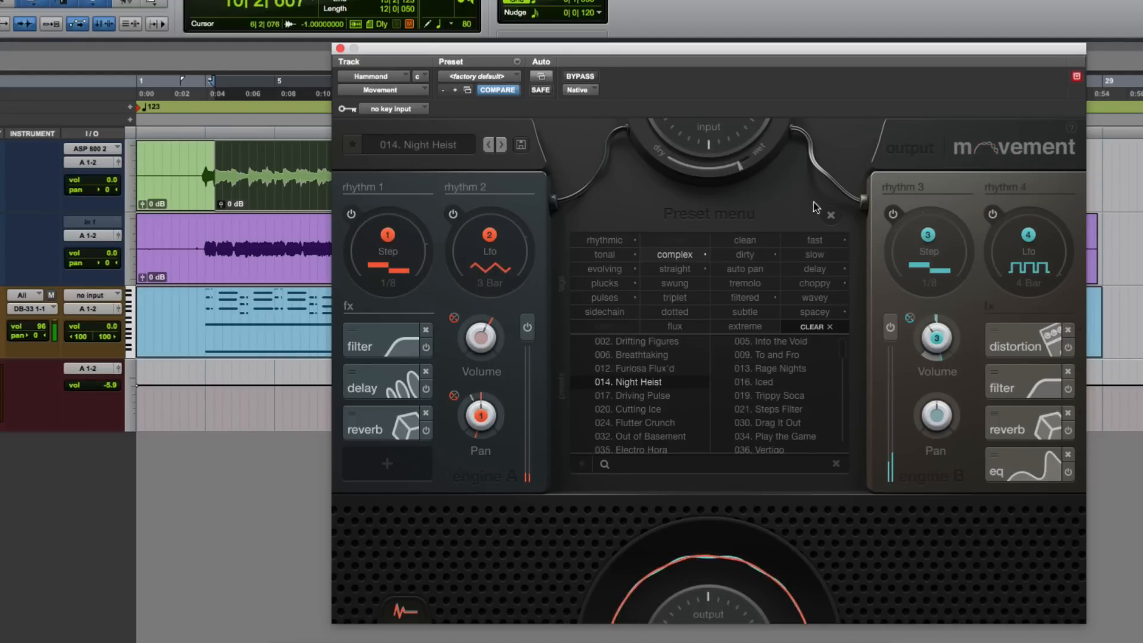
{"action": "left_click", "coordinate": [831, 215]}
{"action": "left_click_drag", "start_coordinate": [780, 363], "coordinate": [812, 230]}
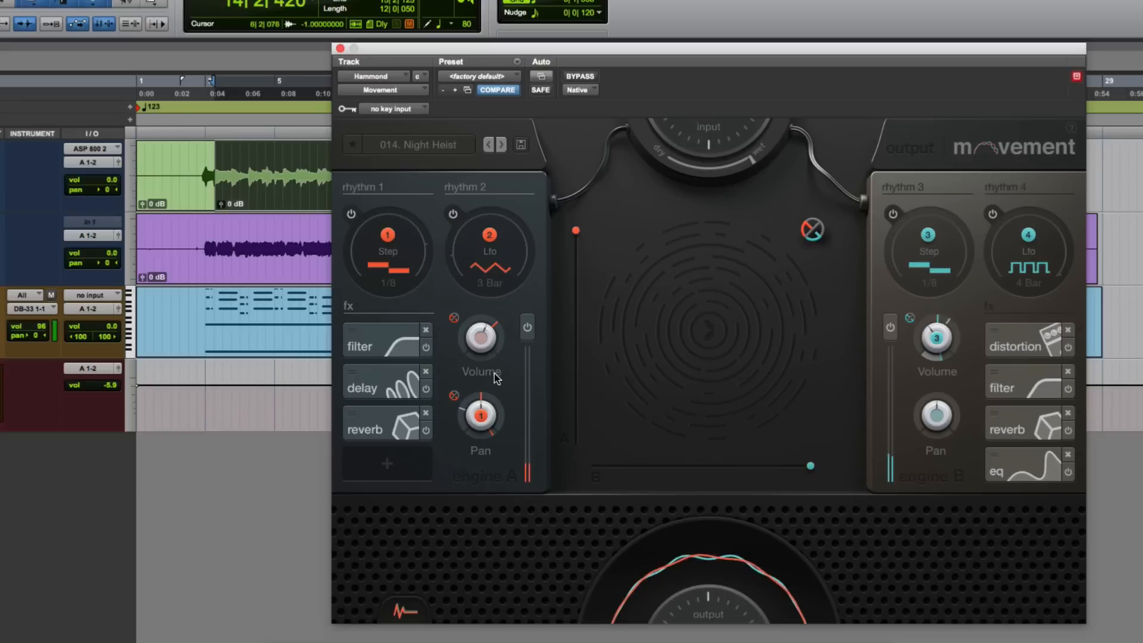
Assign rhythm 2 to engine A's Volume and rhythm 4 to the Dry/Wet of engine B's filter
{"action": "left_click_drag", "start_coordinate": [488, 238], "coordinate": [482, 339]}
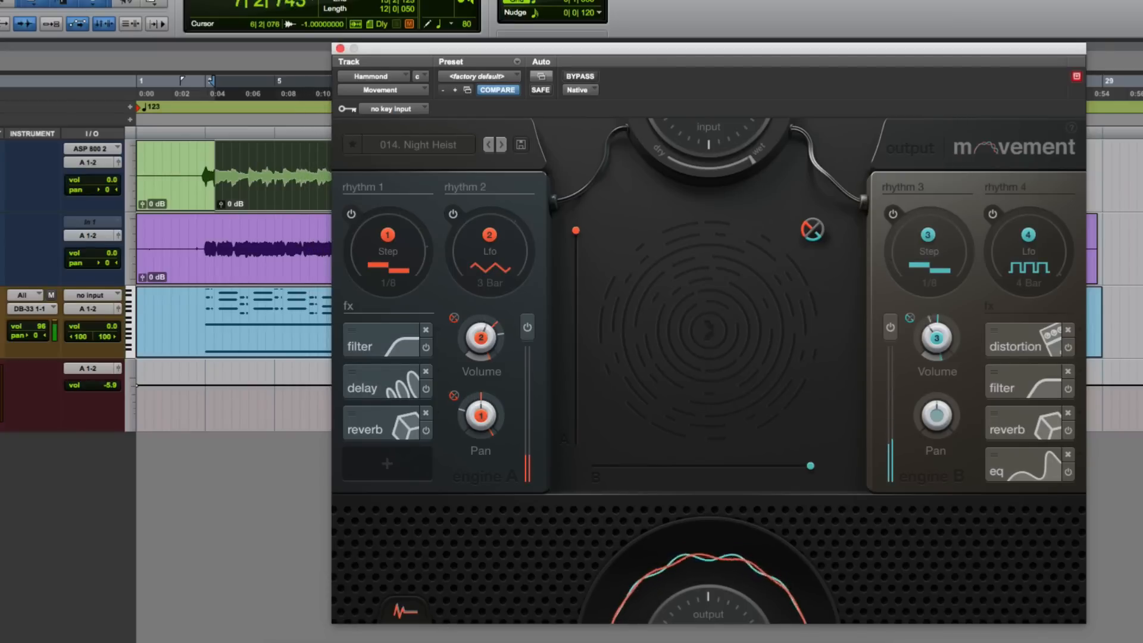
{"action": "left_click_drag", "start_coordinate": [812, 229], "coordinate": [671, 299]}
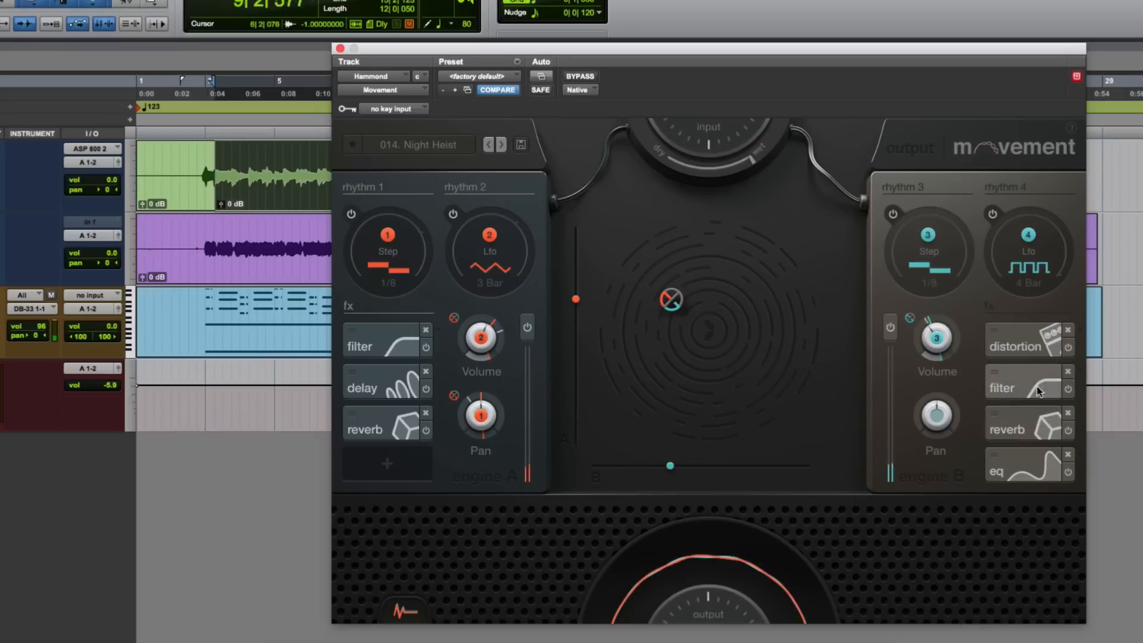
{"action": "left_click", "coordinate": [1034, 384]}
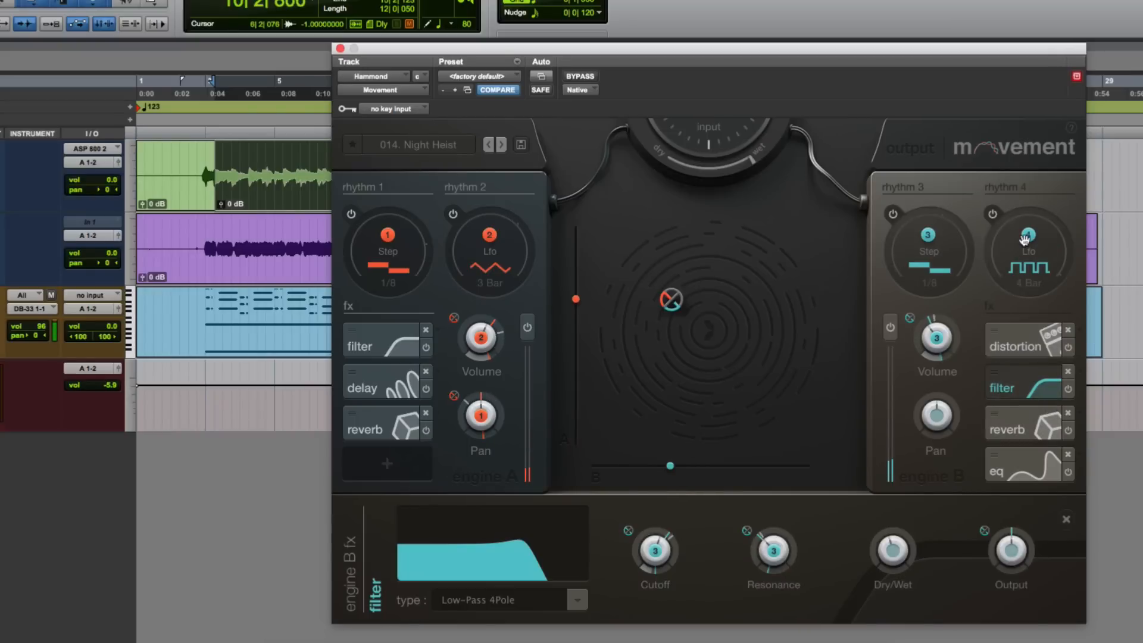
{"action": "left_click_drag", "start_coordinate": [887, 555], "coordinate": [891, 560]}
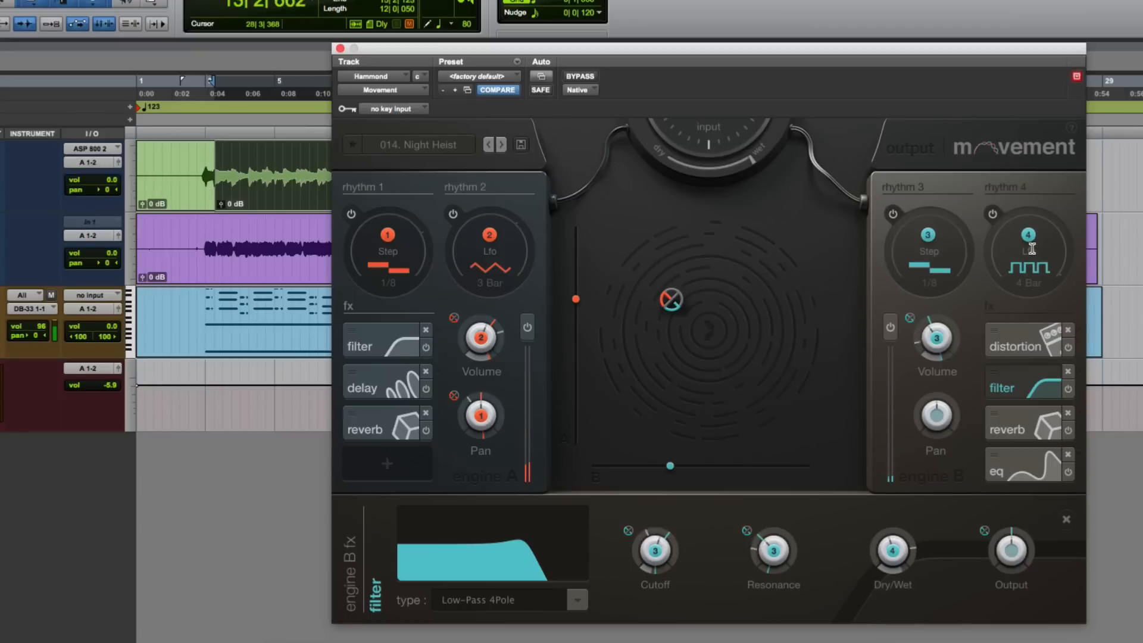
Set rhythm 4's lfo shape to the square wave with two evenly spaced pulses
{"action": "left_click", "coordinate": [1029, 266]}
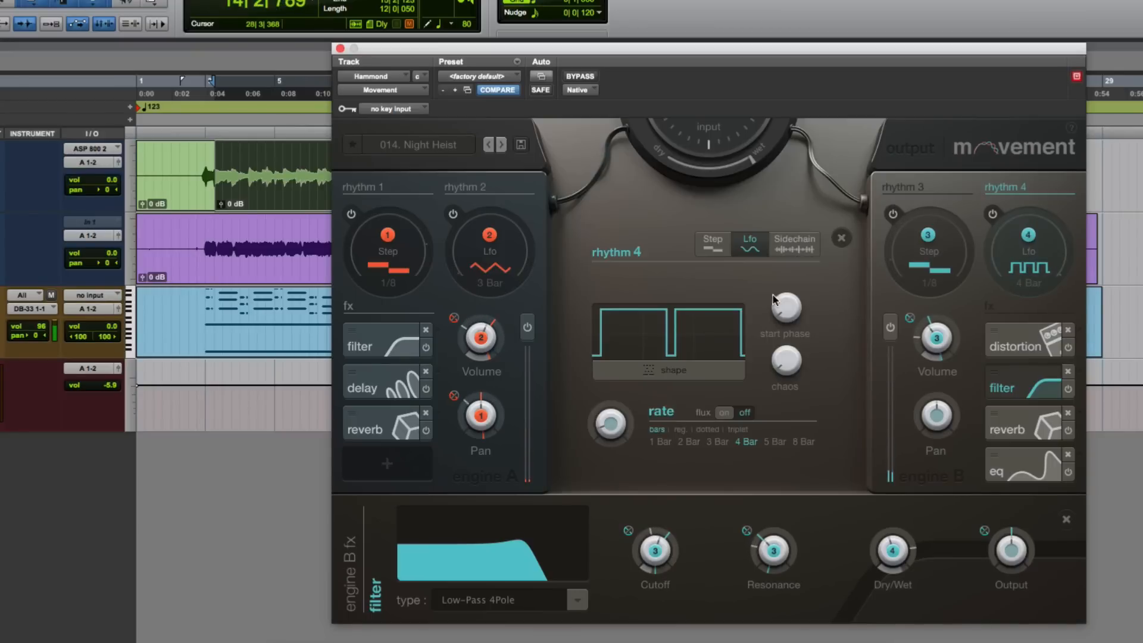
{"action": "left_click", "coordinate": [671, 366]}
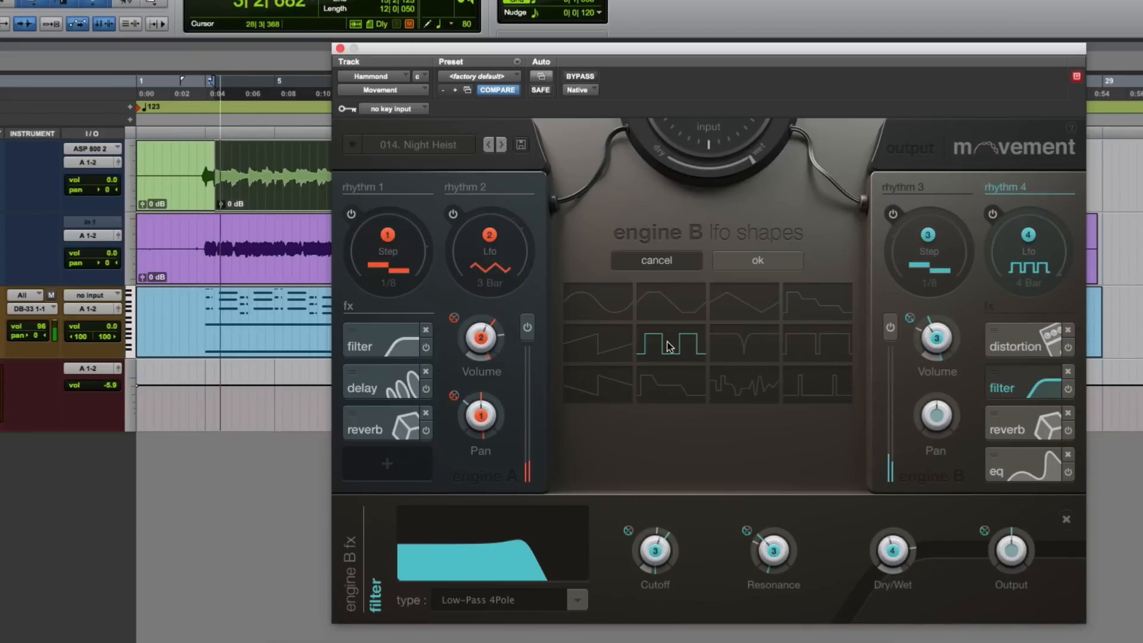
{"action": "left_click", "coordinate": [761, 260]}
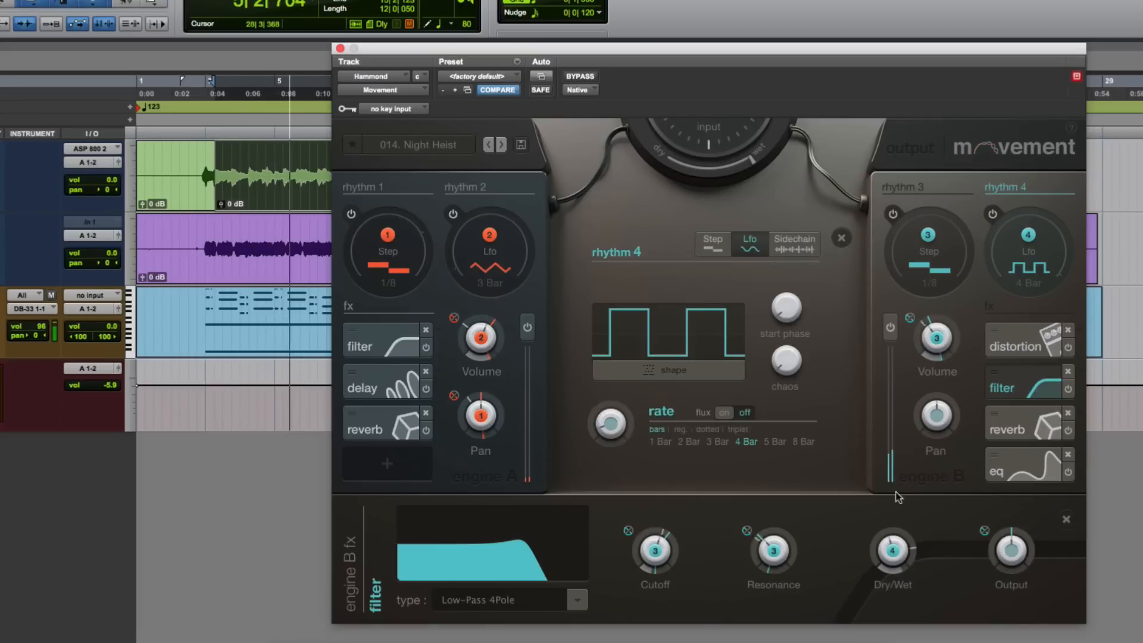
{"action": "left_click", "coordinate": [841, 237]}
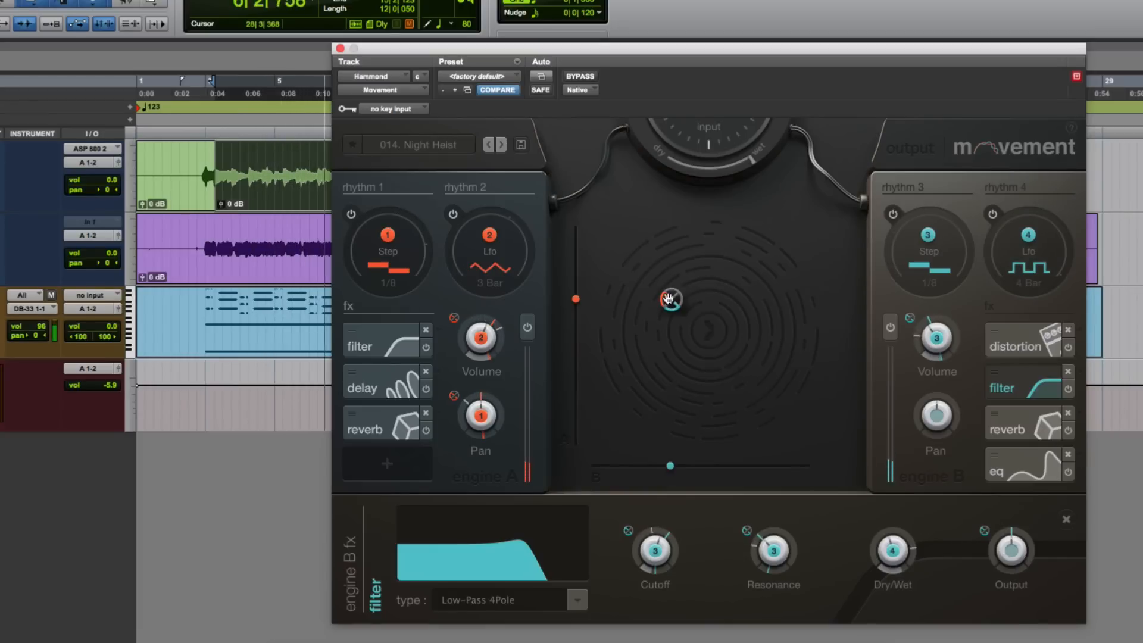
Move the XY pad control slightly above and right of the pad's centre while auditioning, and stop playback
{"action": "left_click_drag", "start_coordinate": [727, 350], "coordinate": [733, 285]}
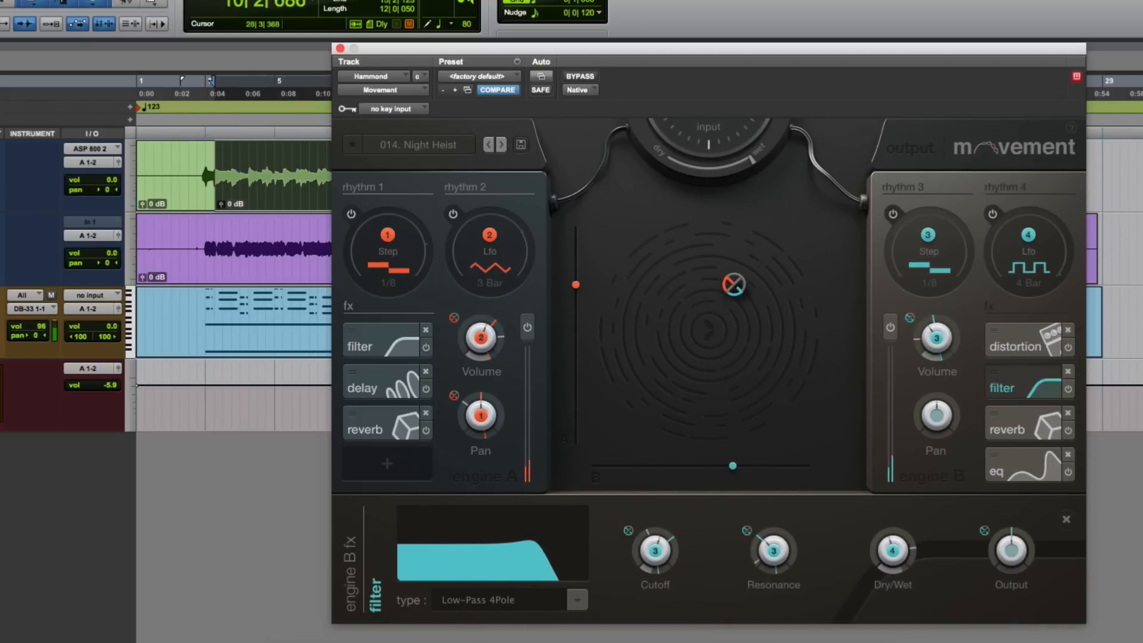
{"action": "key", "text": "space"}
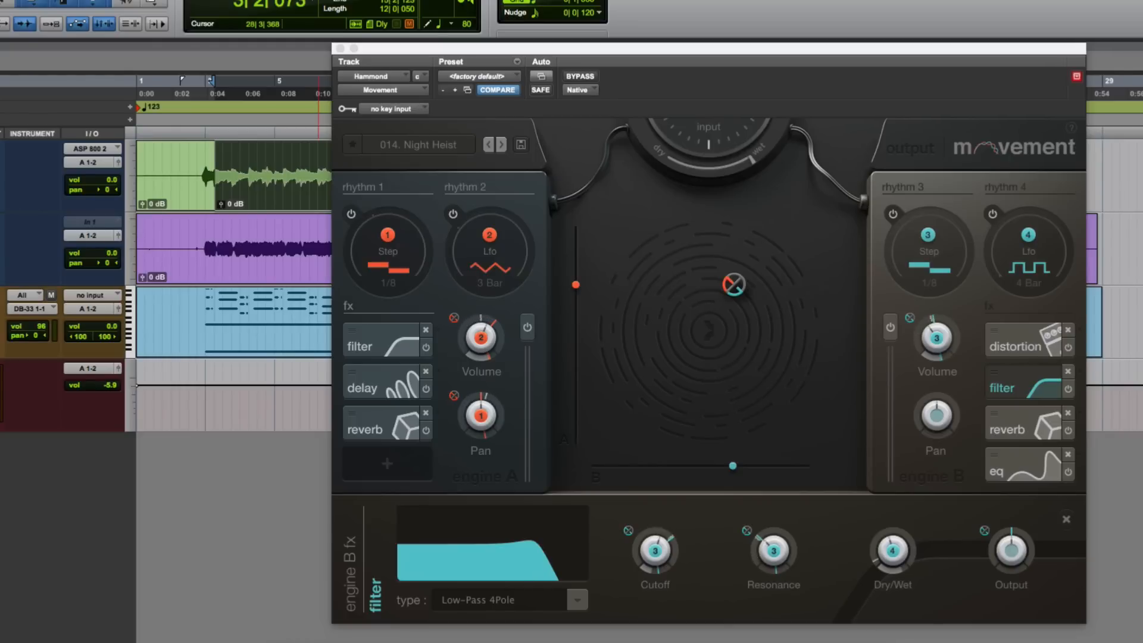
{"action": "left_click", "coordinate": [748, 326]}
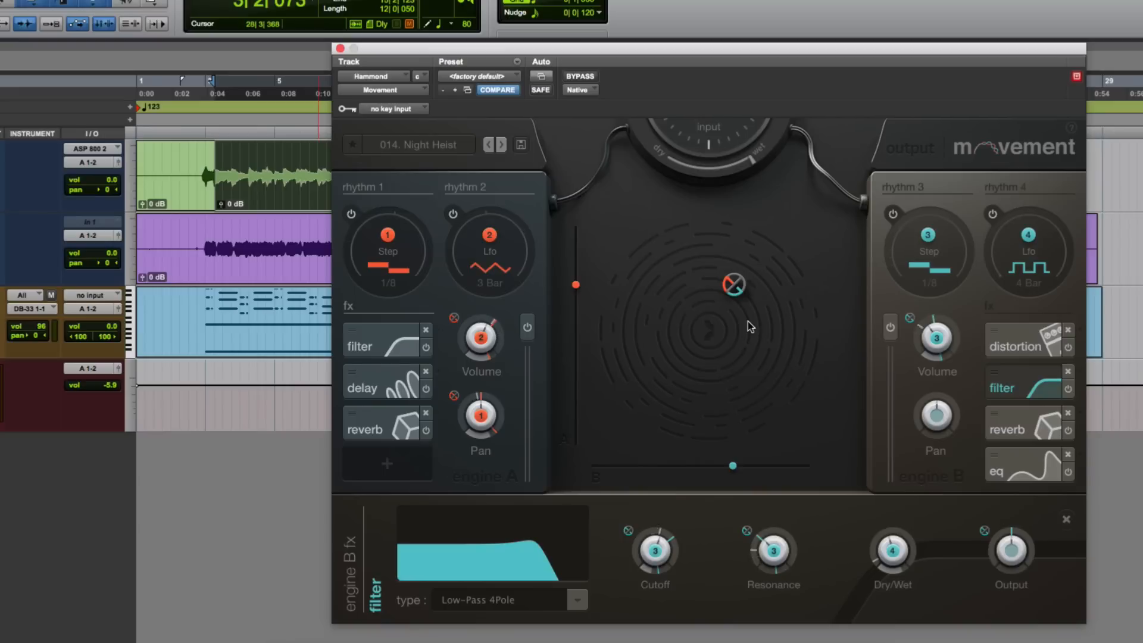